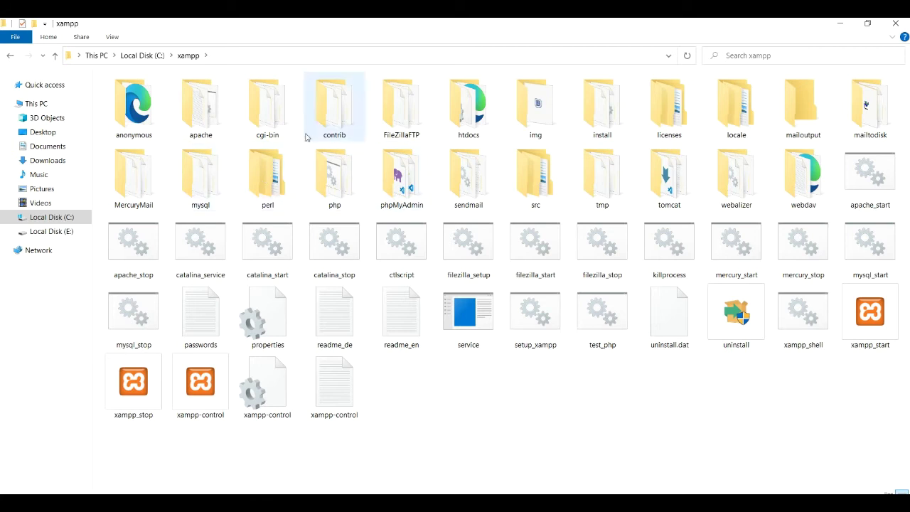
Step: Open C:\xampp\htdocs, glance into its xampp subfolder, and return to htdocs
click(448, 130)
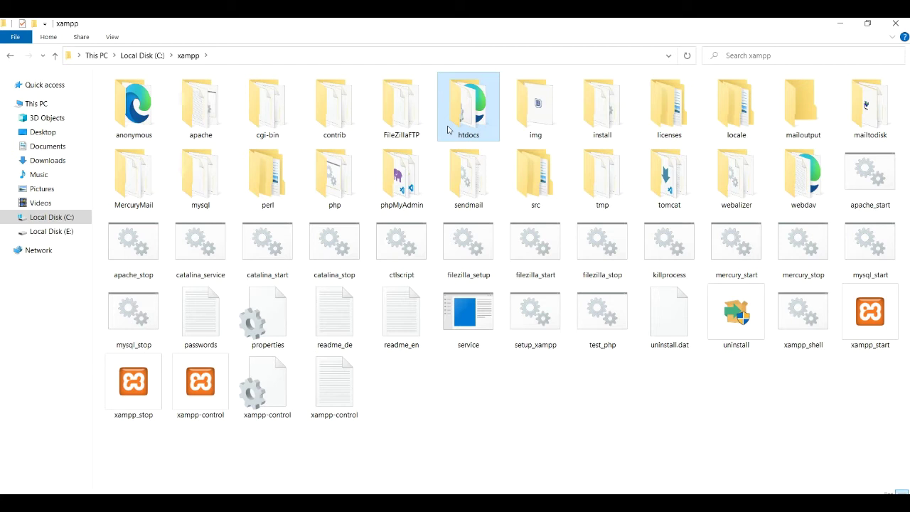
double_click(448, 129)
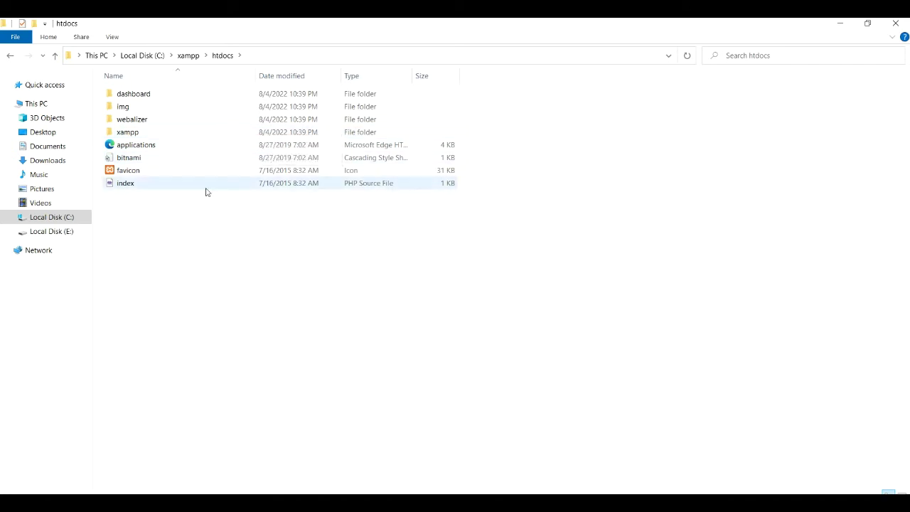
double_click(184, 138)
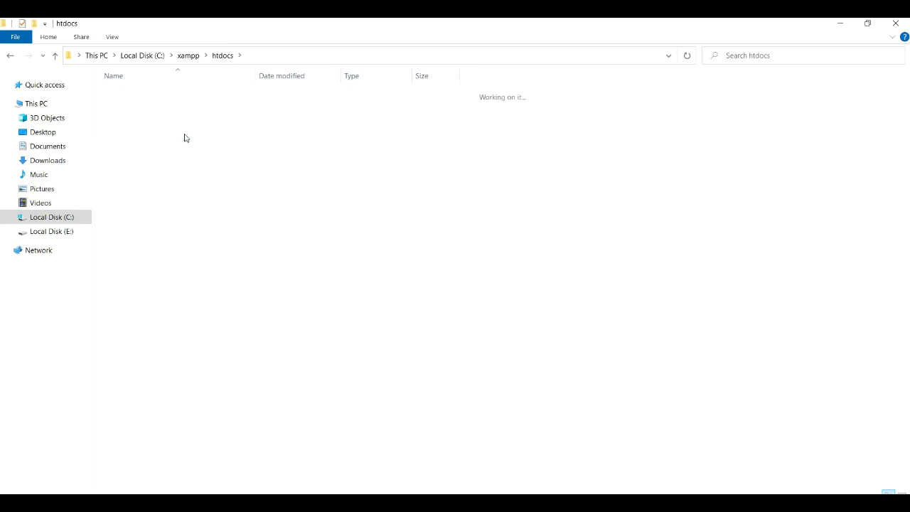
click(10, 56)
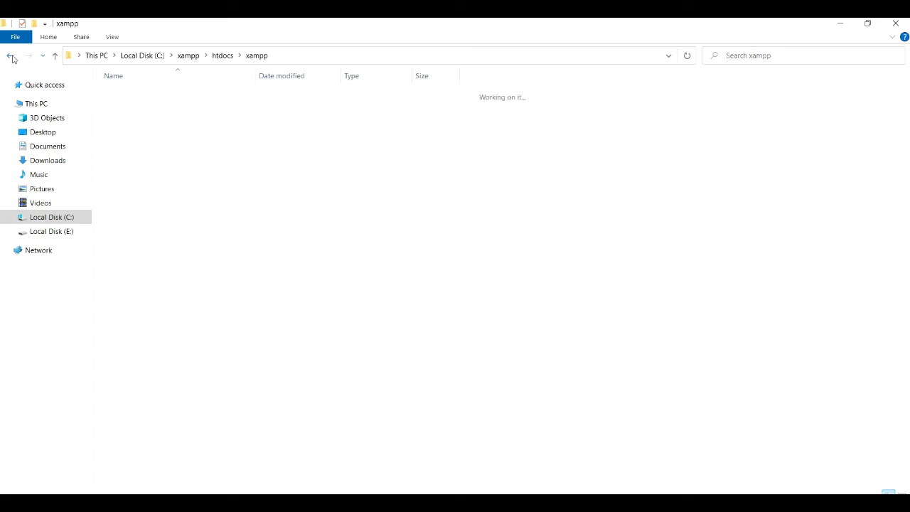
click(171, 232)
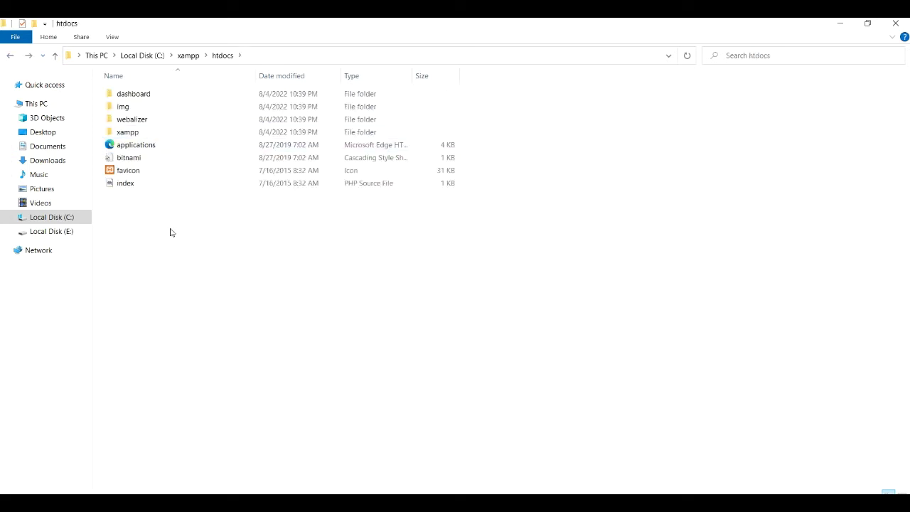
Step: Create a new folder named amirwebsite1 in htdocs and open it
right_click(171, 232)
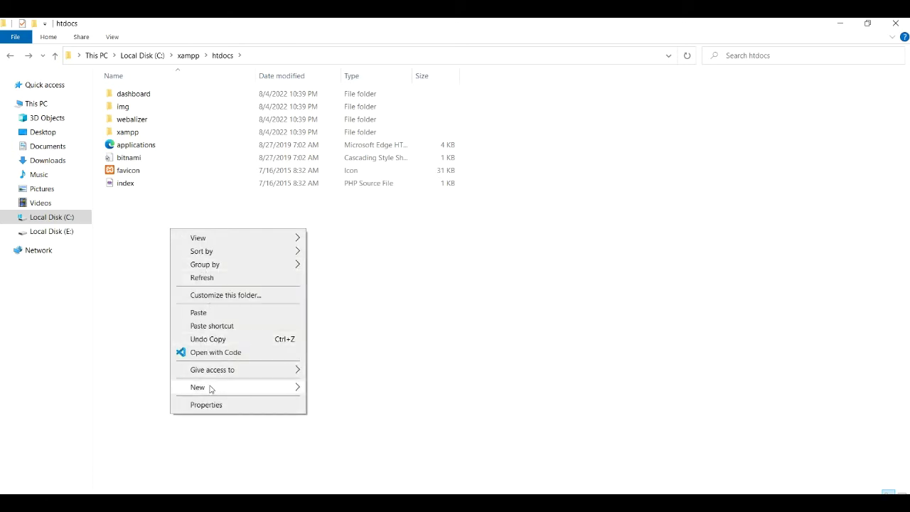
mouse_move(210, 388)
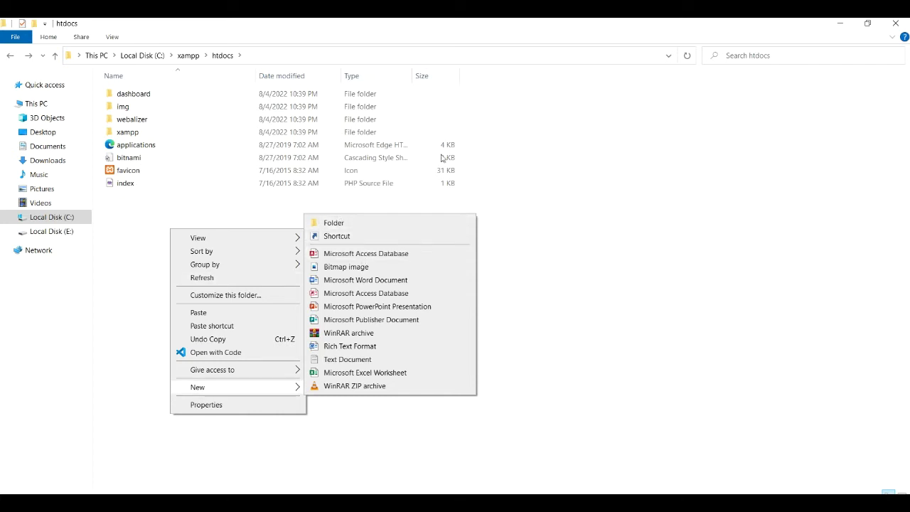
click(379, 224)
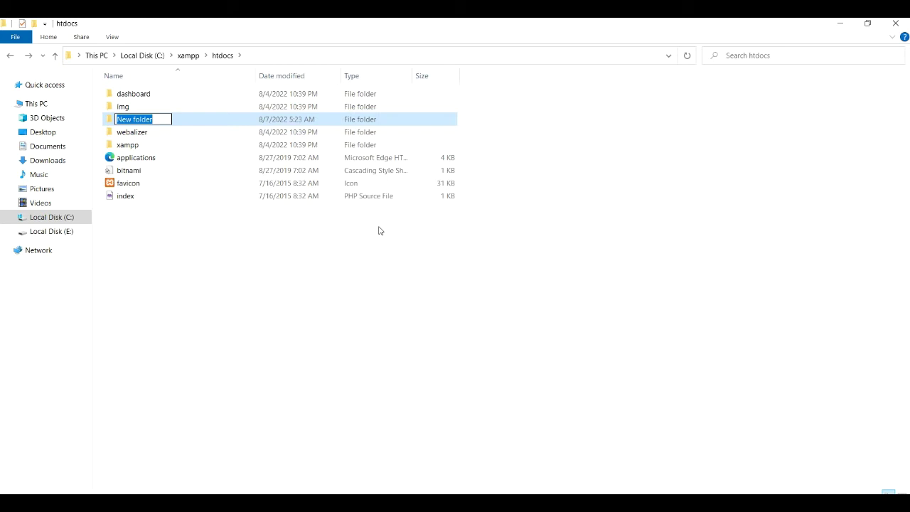
text(a)
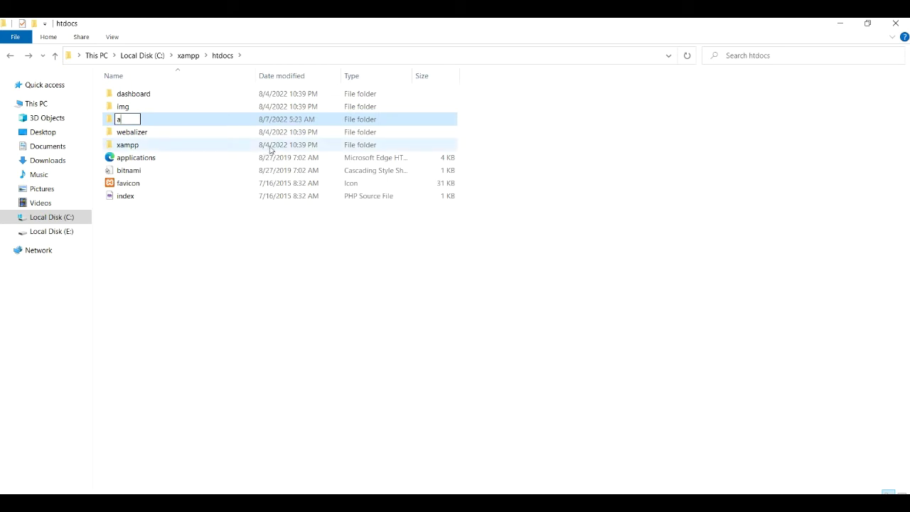
text(mirwebsite1)
key(Return)
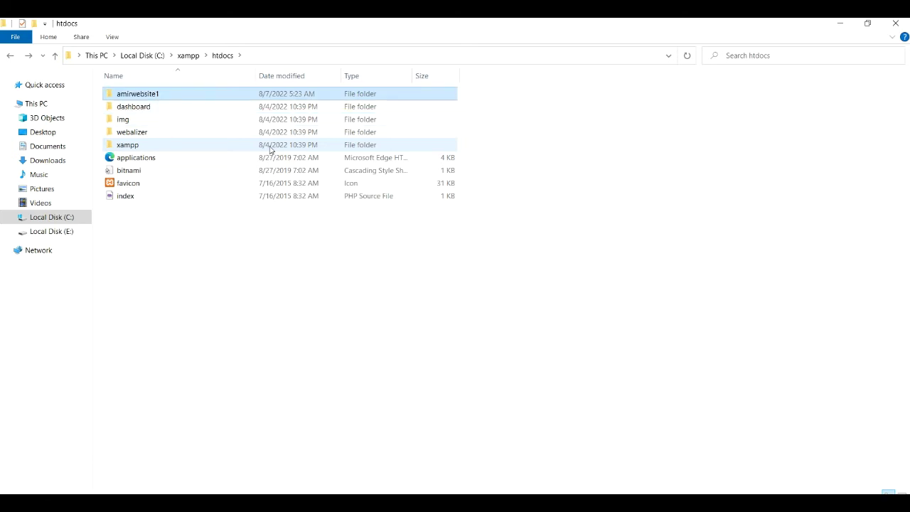
double_click(217, 93)
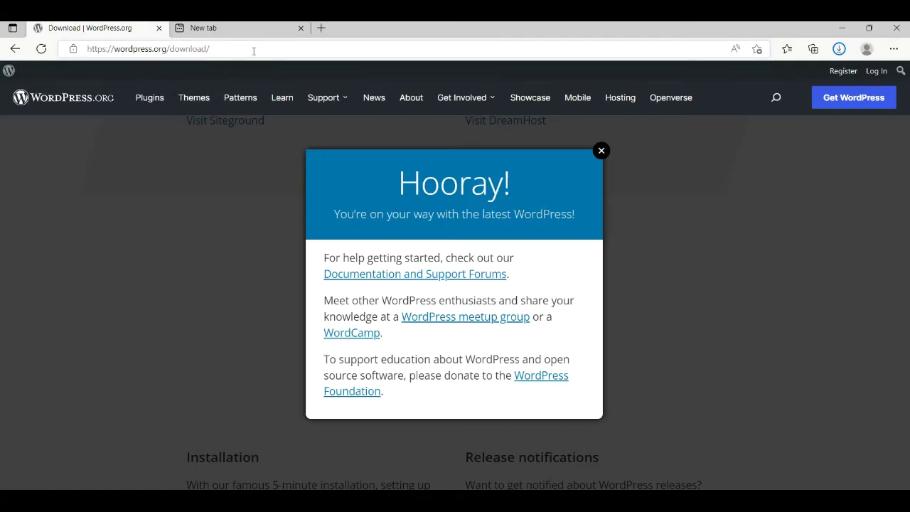
Step: Load wordpress.org in the Edge address bar
click(254, 51)
key(BackSpace)
text(wor)
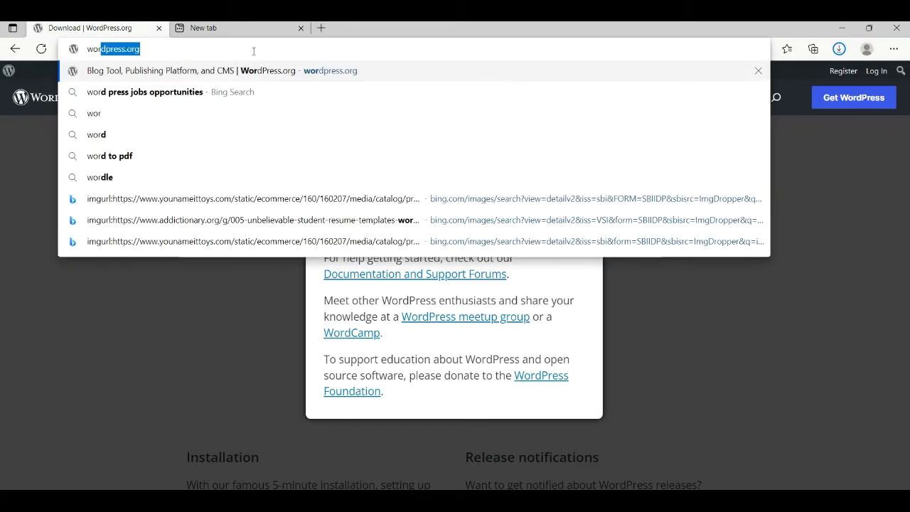
text(dpress)
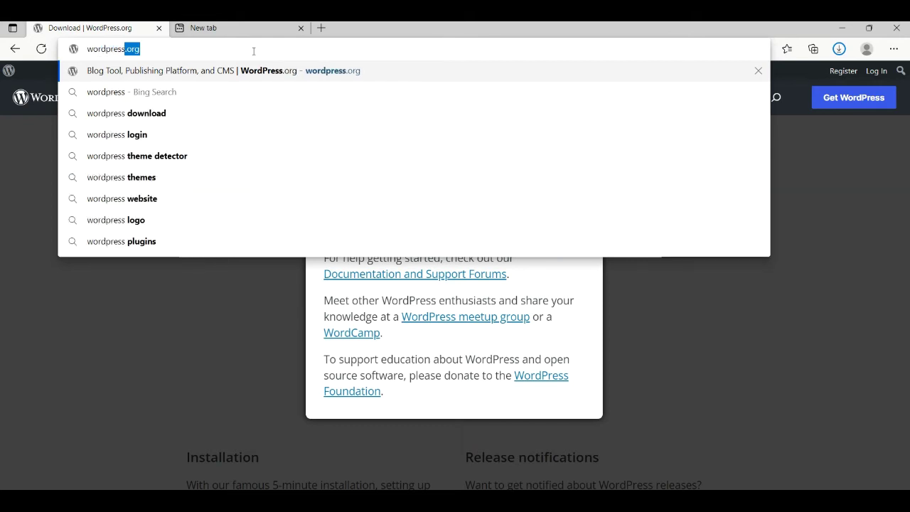
text(.org)
key(Return)
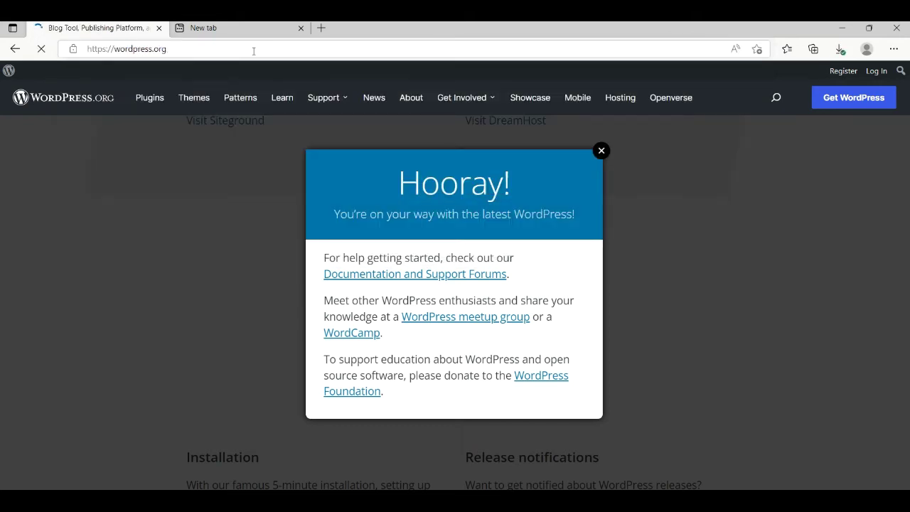
Step: Go to the WordPress 6.0.1 download page and show the recent downloads list
drag(903, 120, 886, 321)
click(853, 98)
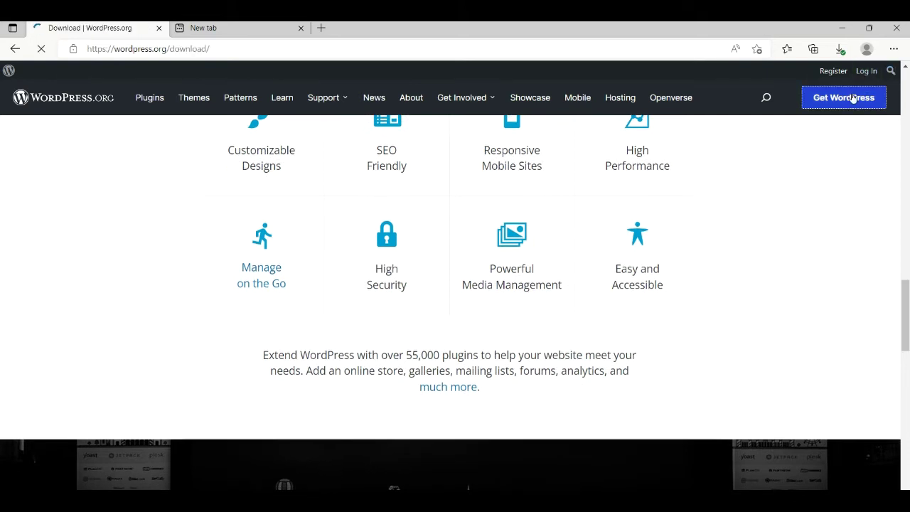
scroll(214, 316, down, 6)
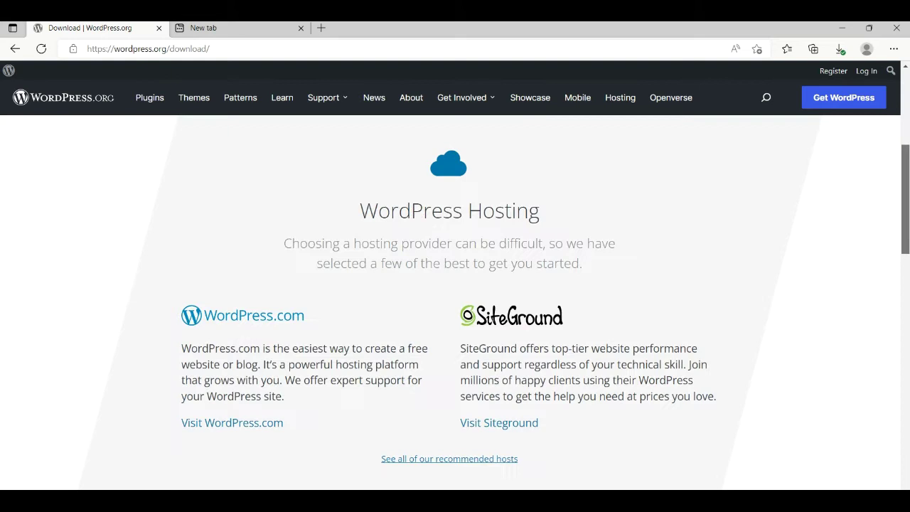
scroll(213, 316, up, 1)
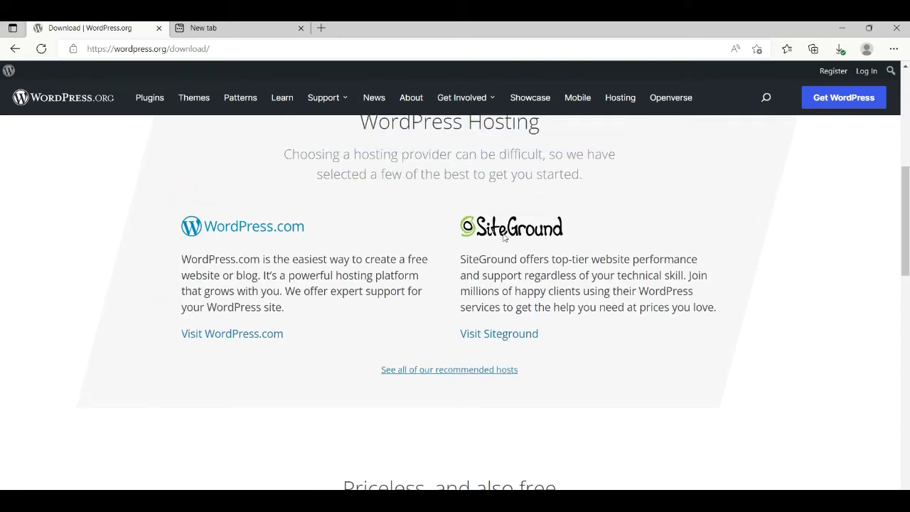
scroll(906, 209, down, 3)
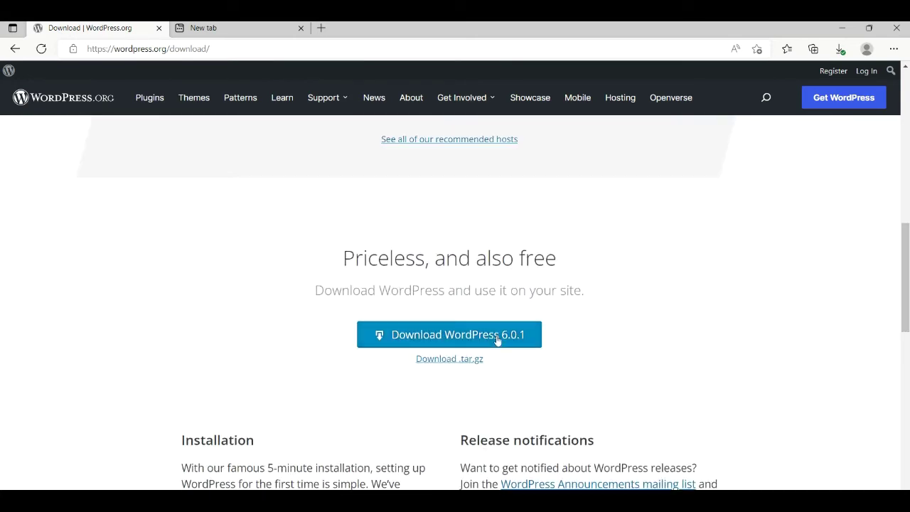
click(839, 49)
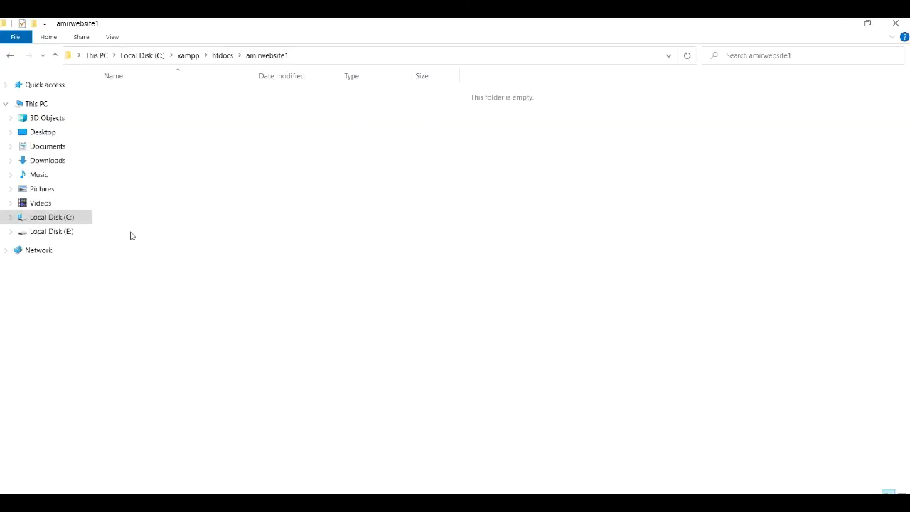
Step: Extract wordpress-6.0.1.zip into the Downloads folder with Extract Here
click(48, 160)
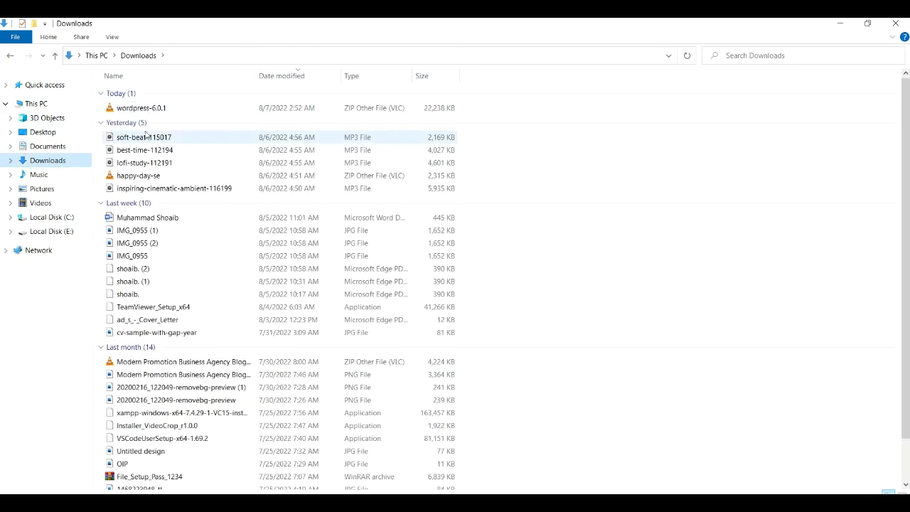
right_click(169, 105)
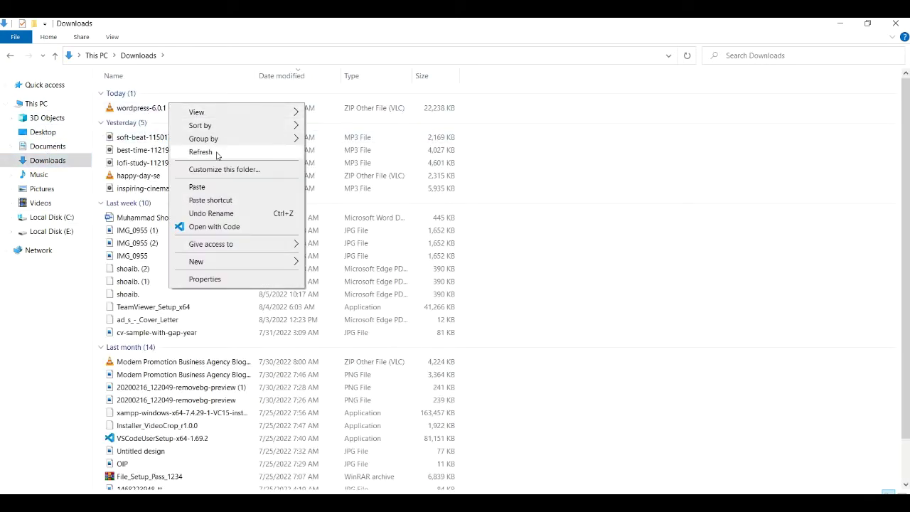
click(148, 108)
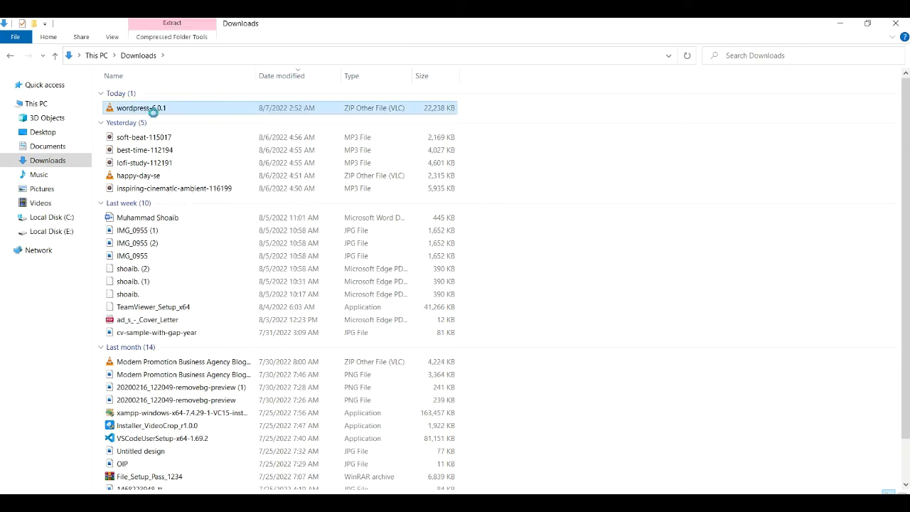
right_click(152, 111)
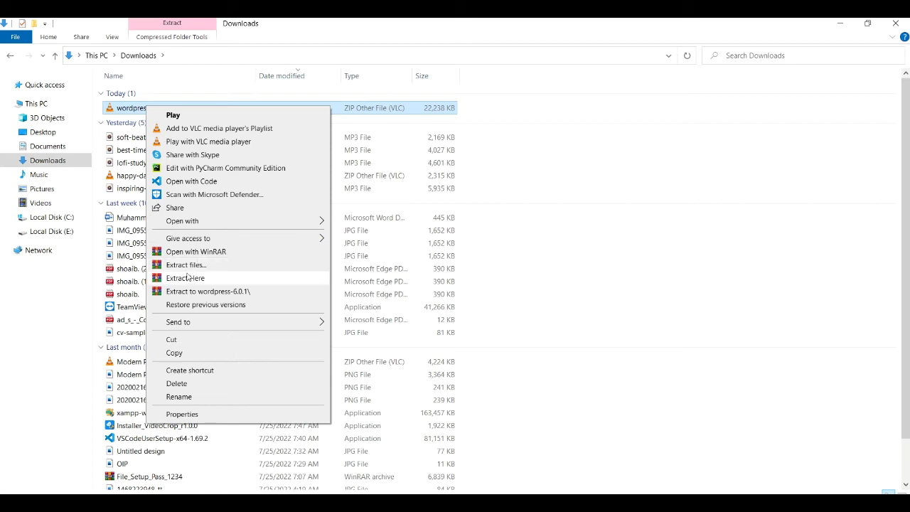
click(188, 278)
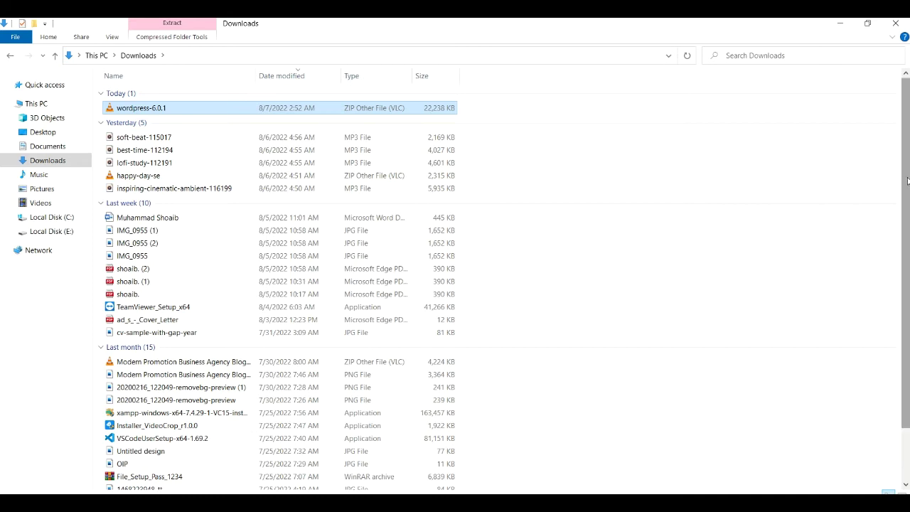
Step: Open the extracted wordpress folder and select all its contents
drag(908, 182, 899, 231)
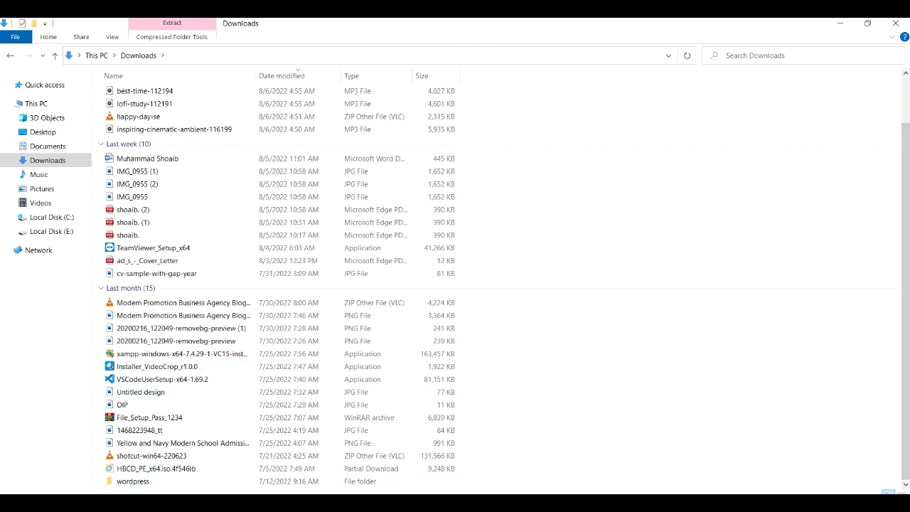
double_click(135, 482)
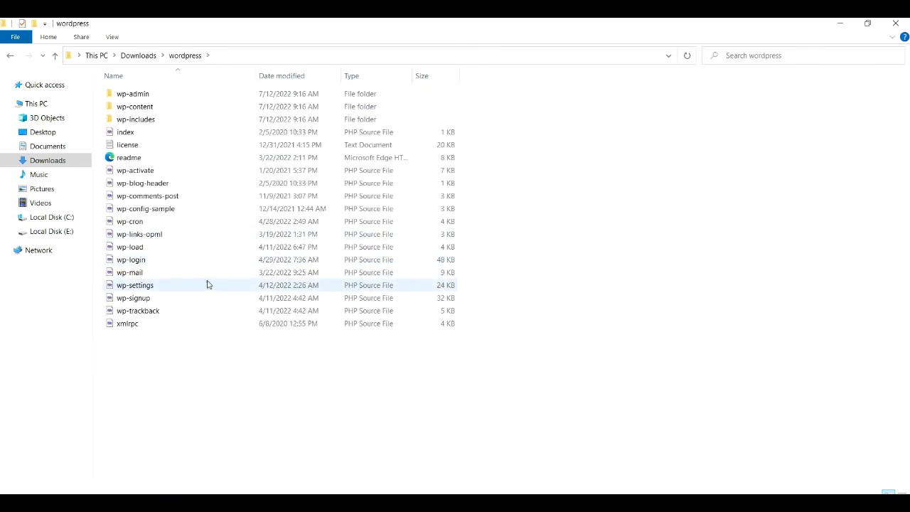
key(ctrl+a)
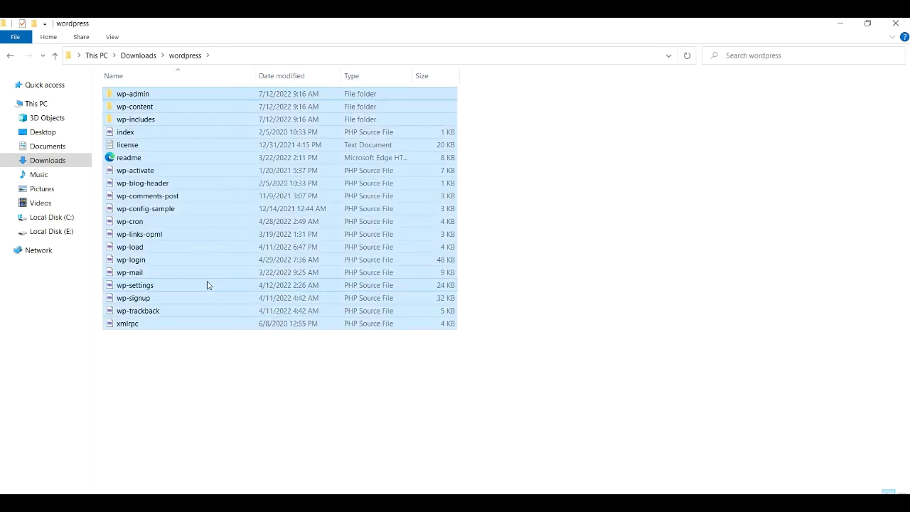
Step: Paste the WordPress files into C:\xampp\htdocs\amirwebsite1, then switch to Edge's new tab
click(57, 218)
click(137, 173)
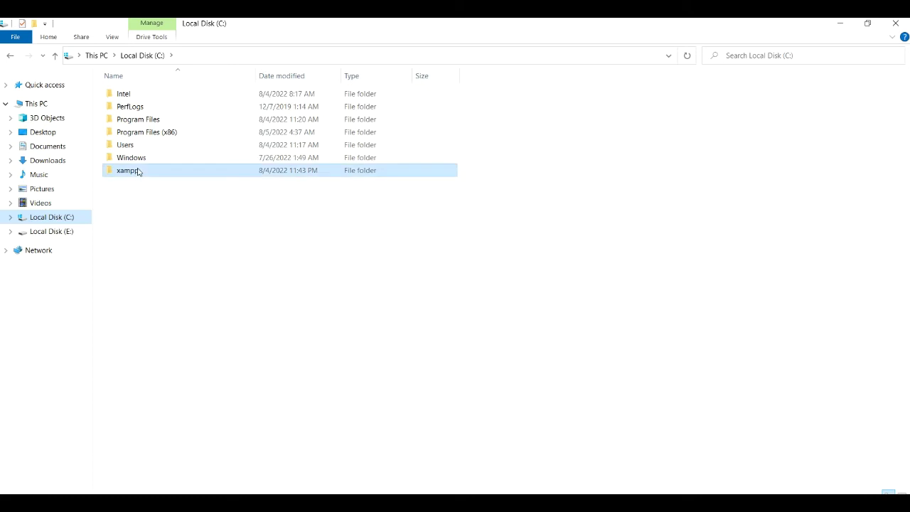
double_click(139, 172)
double_click(471, 122)
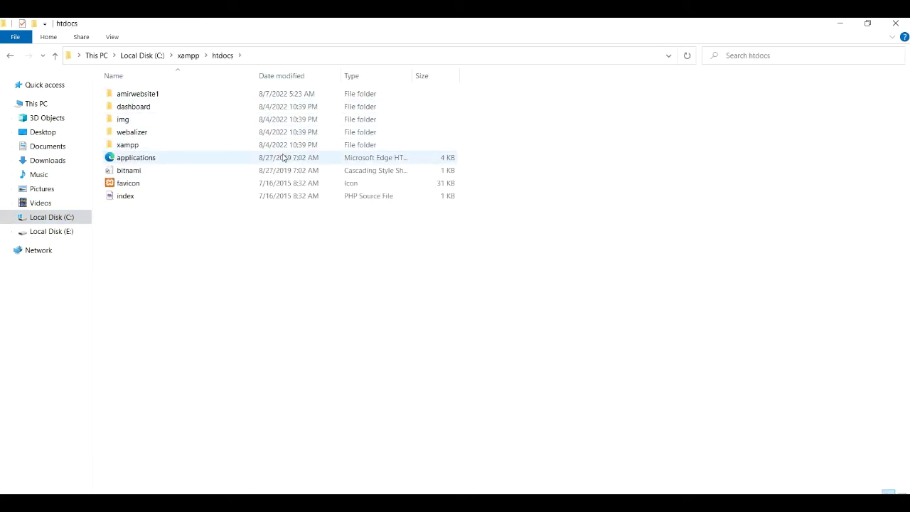
double_click(288, 99)
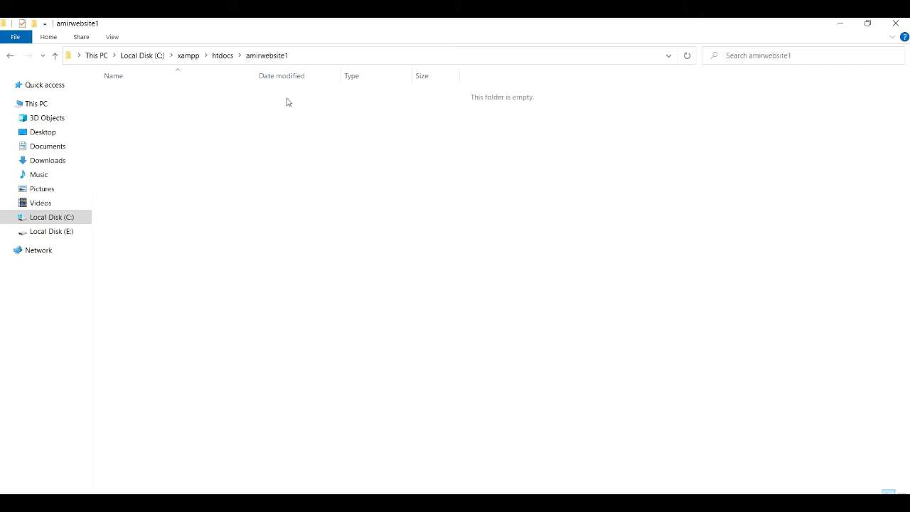
key(ctrl+v)
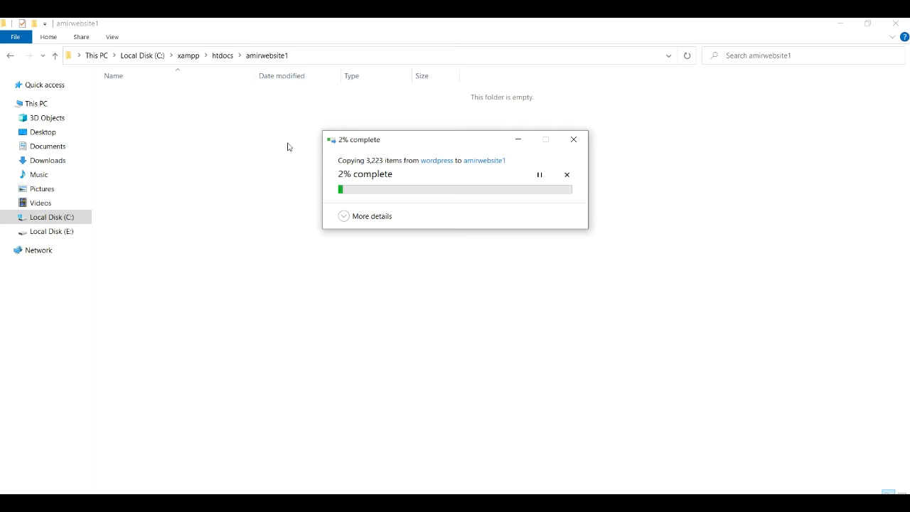
click(518, 141)
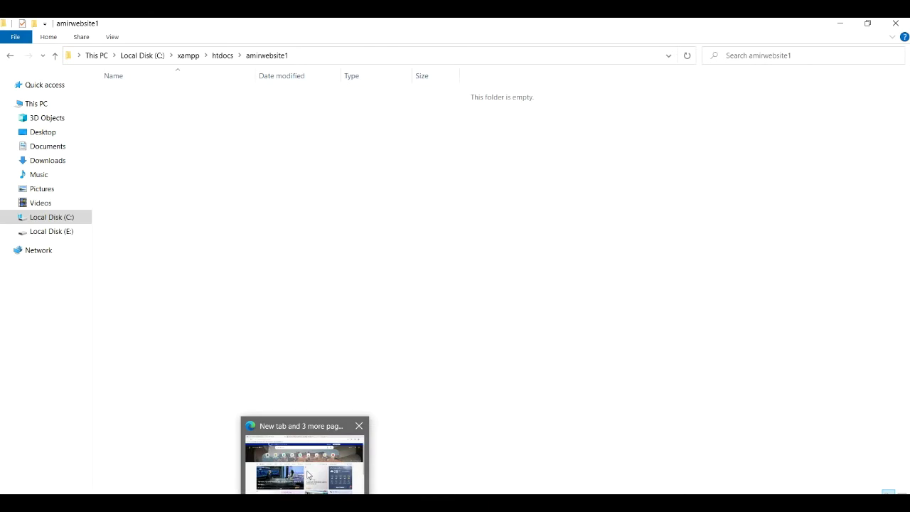
click(309, 470)
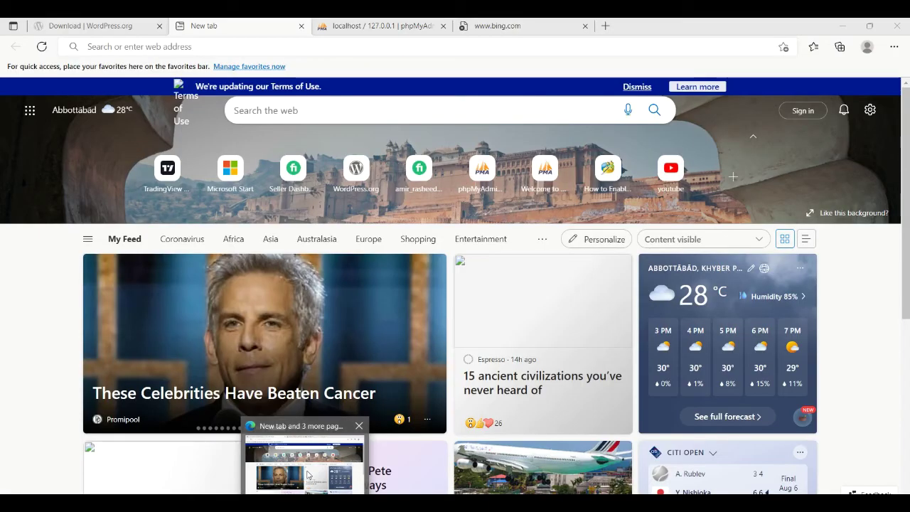
Step: Load localhost/phpmyadmin in Edge, then switch to the database setup notes
click(211, 46)
text(loca)
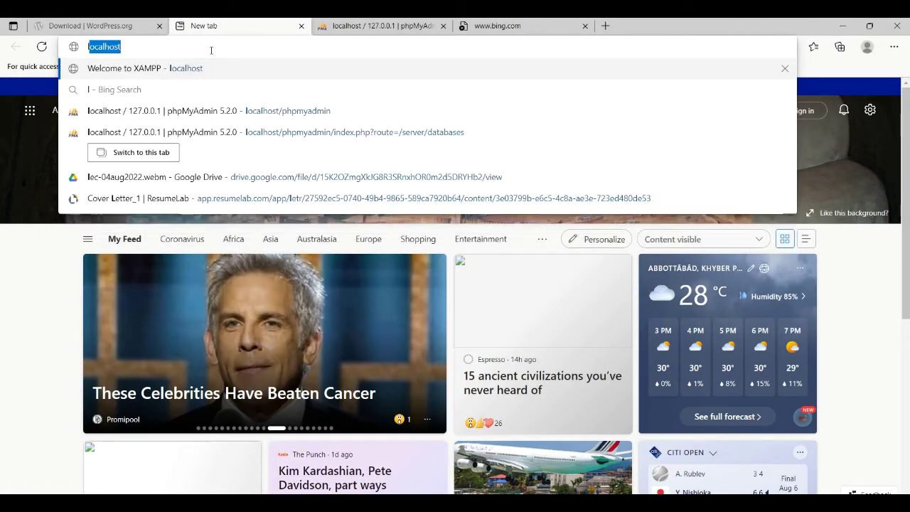
text(lhost)
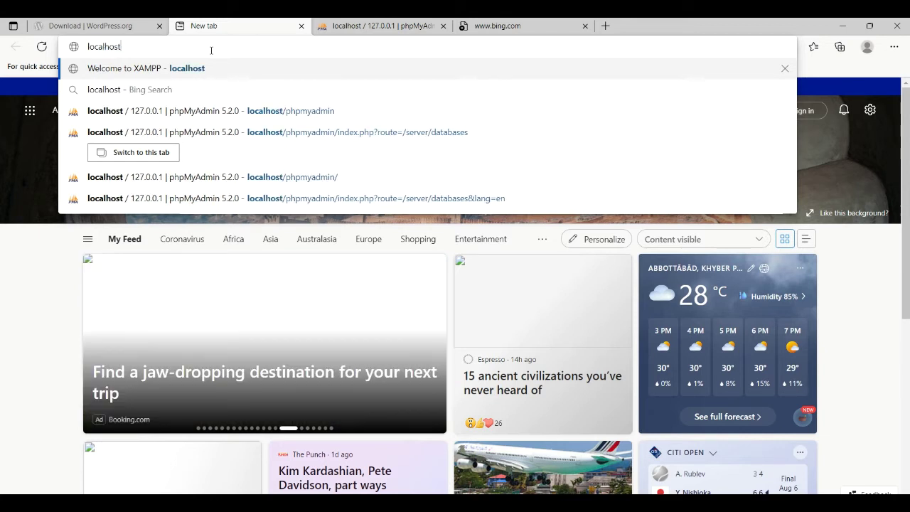
text(/)
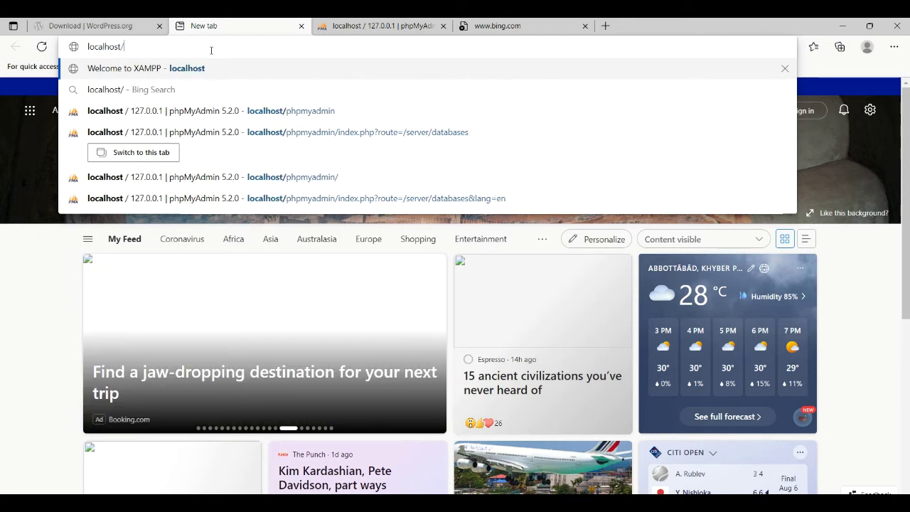
text(my)
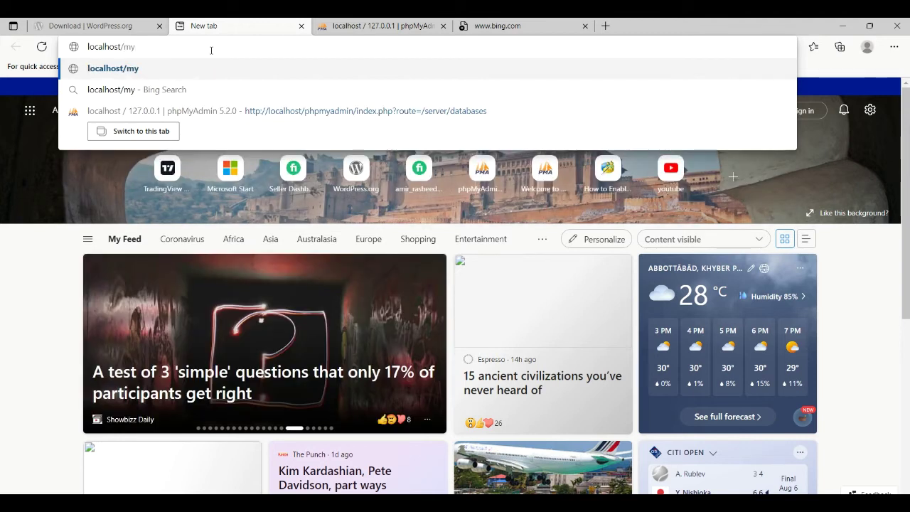
text(a)
key(BackSpace)
key(BackSpace)
key(BackSpace)
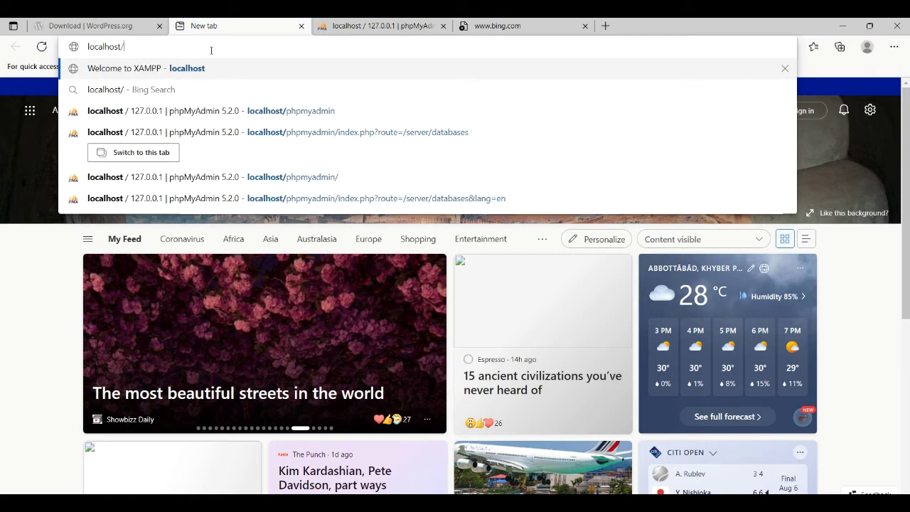
text(php)
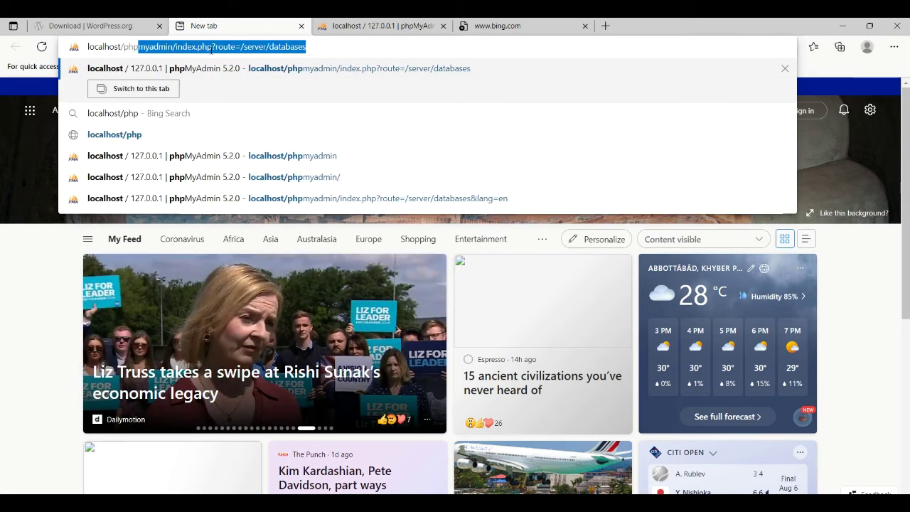
text(my)
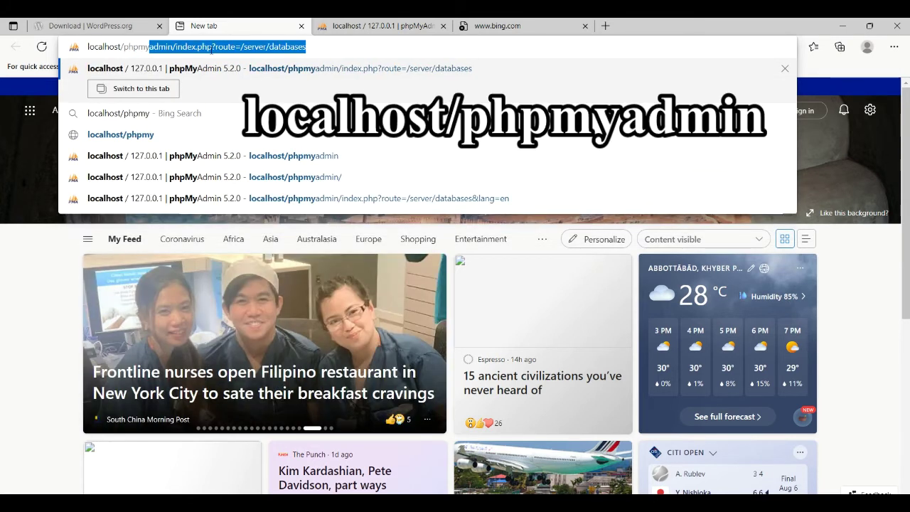
text(admin/)
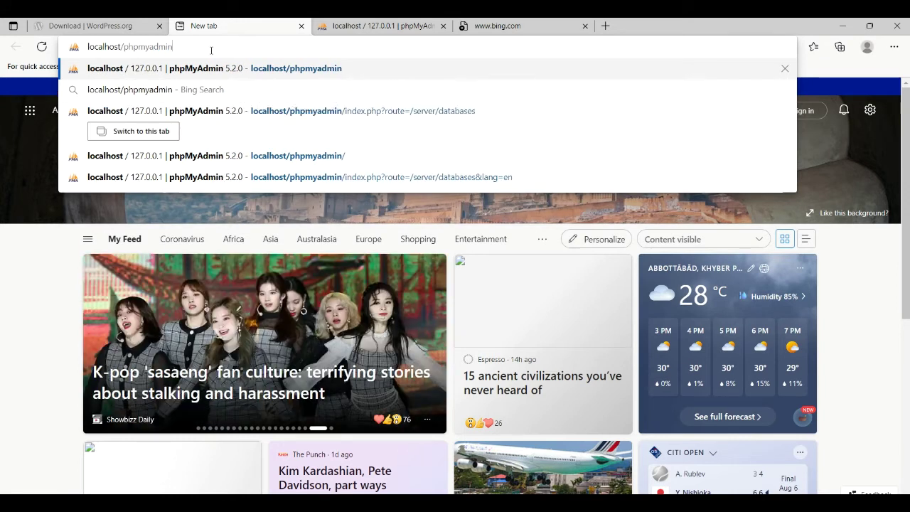
key(Return)
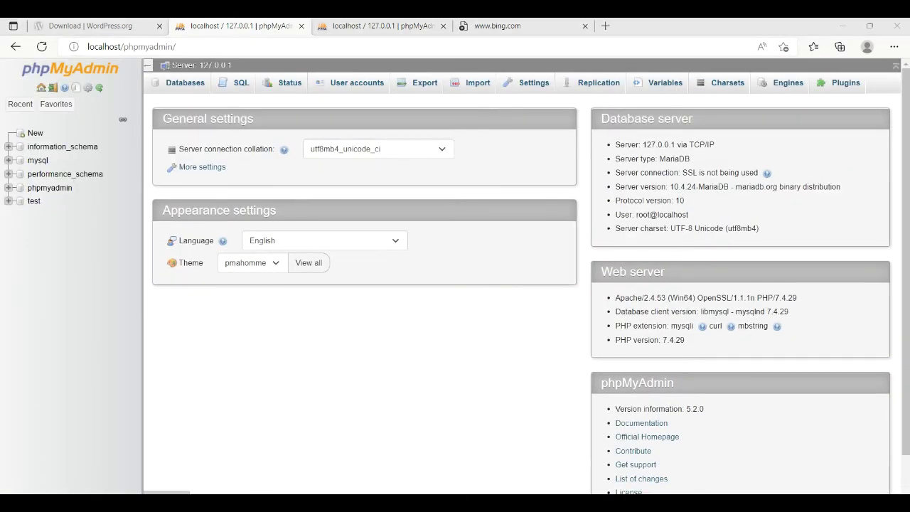
key(alt+Tab)
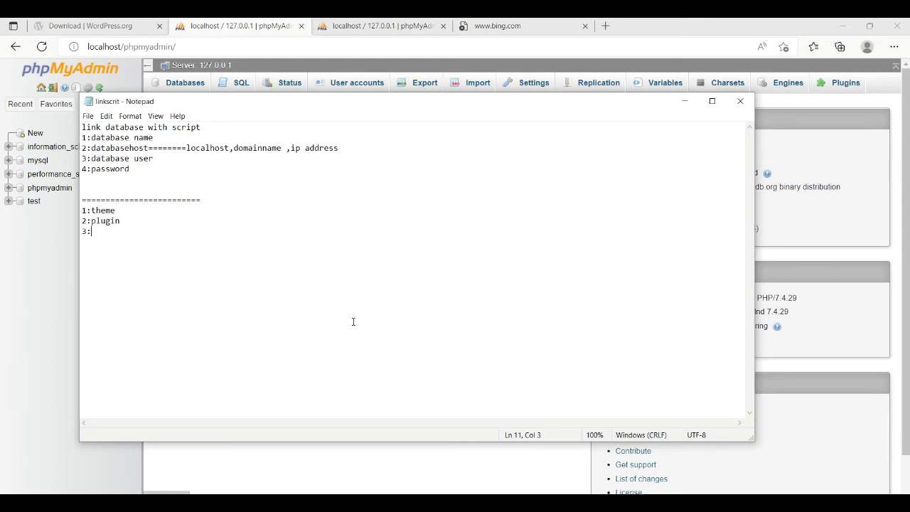
scroll(353, 321, up, 15)
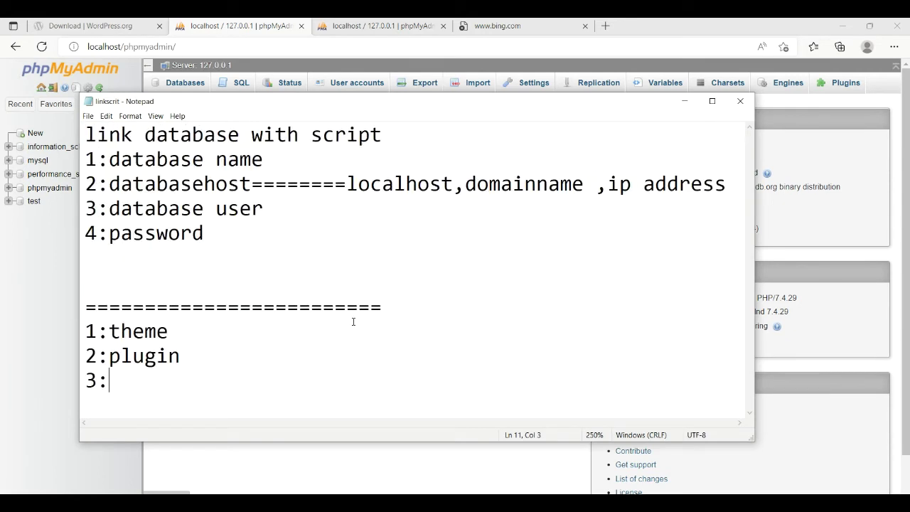
drag(108, 159, 266, 160)
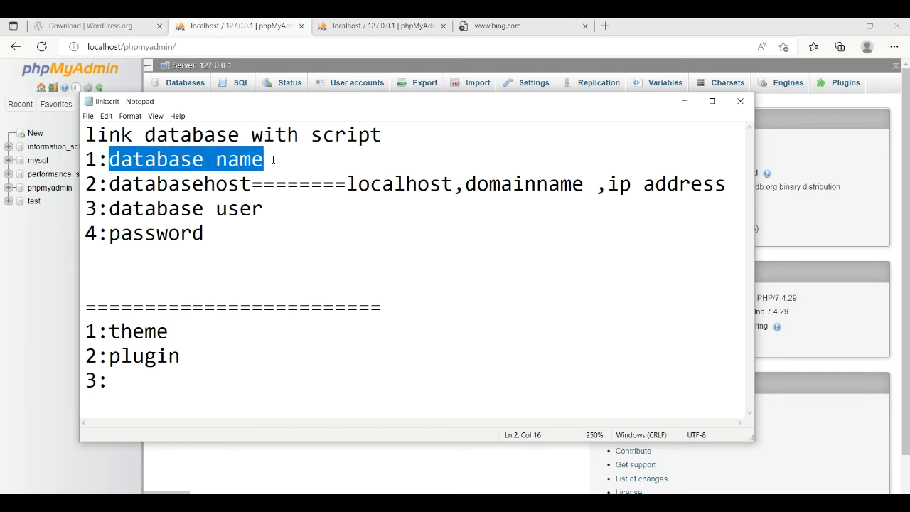
scroll(273, 159, down, 12)
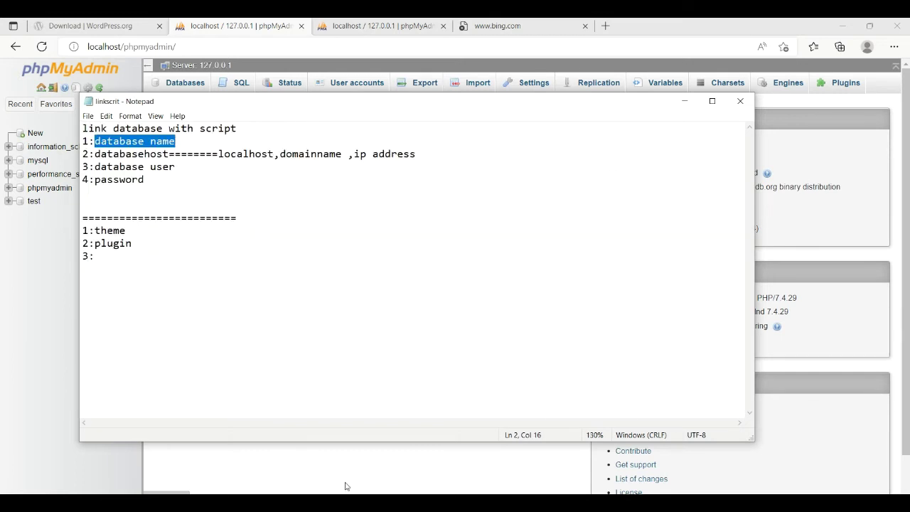
Step: On the Databases tab, create database amir-db with utf8mb4_general_ci collation
click(304, 455)
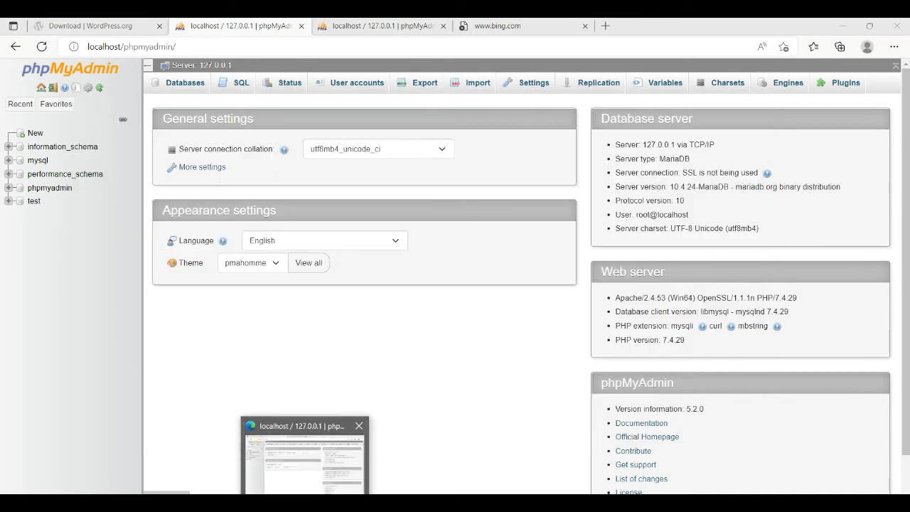
click(193, 81)
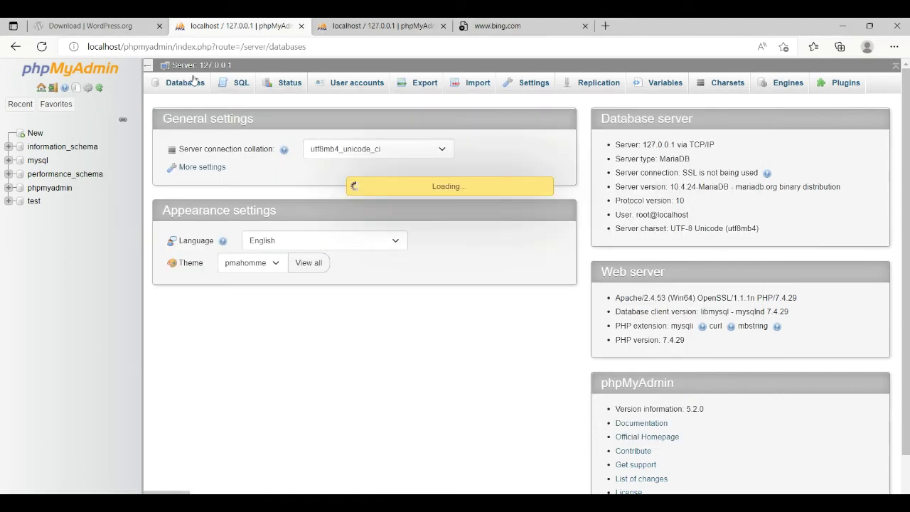
click(199, 183)
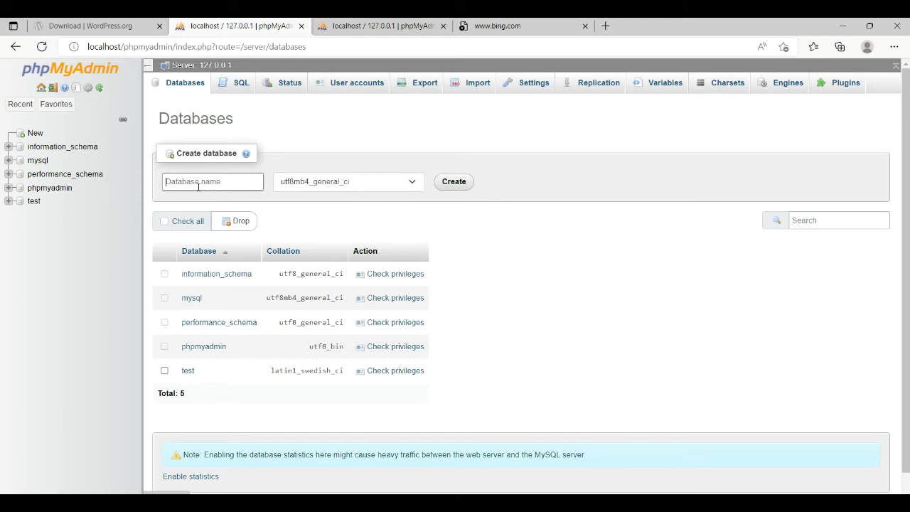
text(amir-)
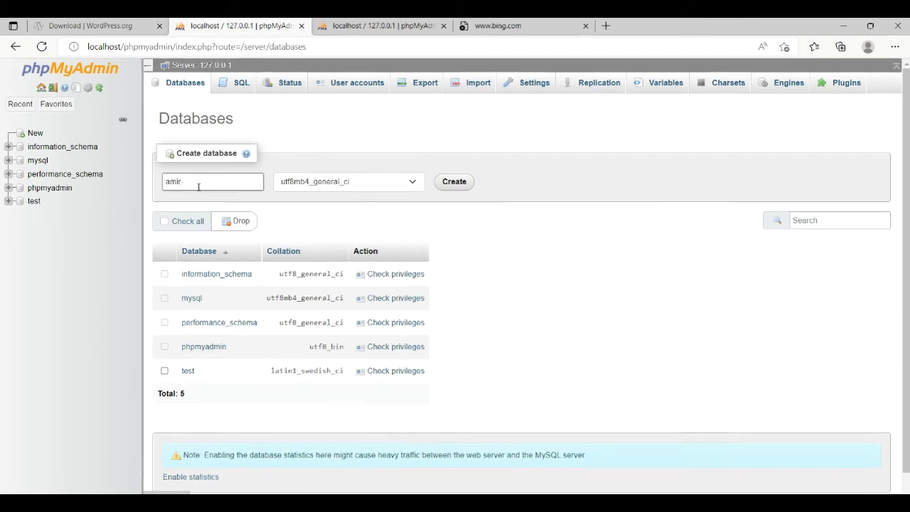
text(db)
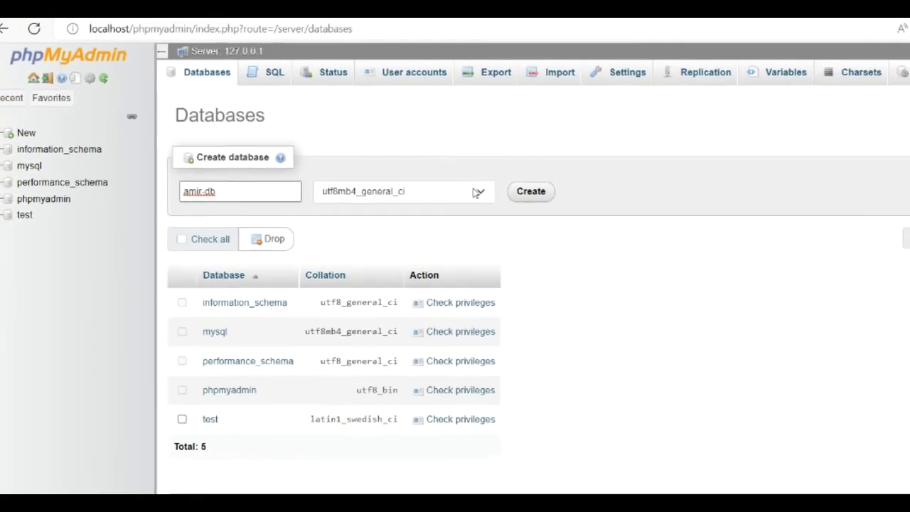
click(477, 192)
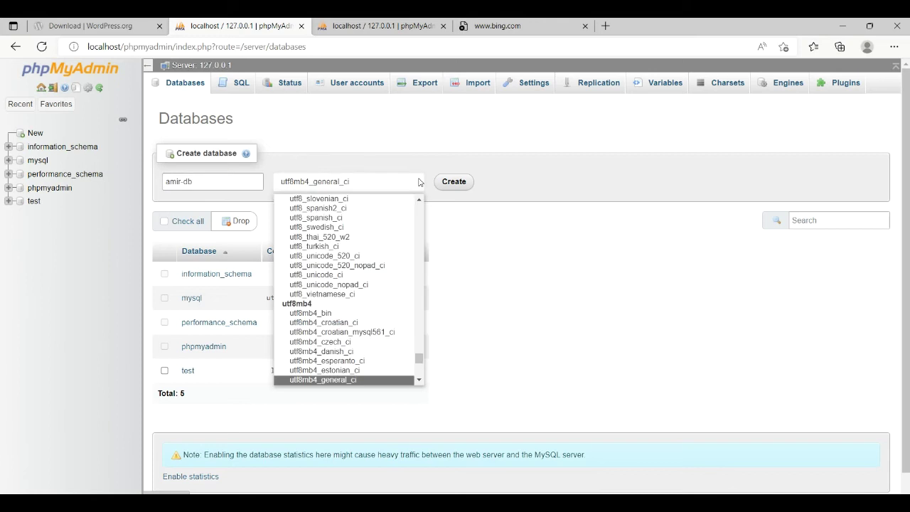
click(420, 182)
click(449, 184)
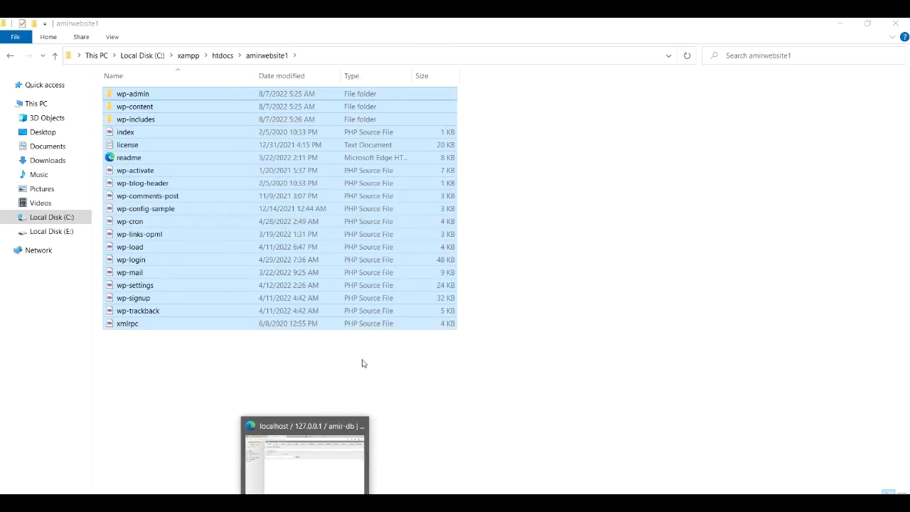
Step: Open the amirwebsite1 folder under C:\xampp\htdocs in File Explorer
click(329, 376)
click(260, 56)
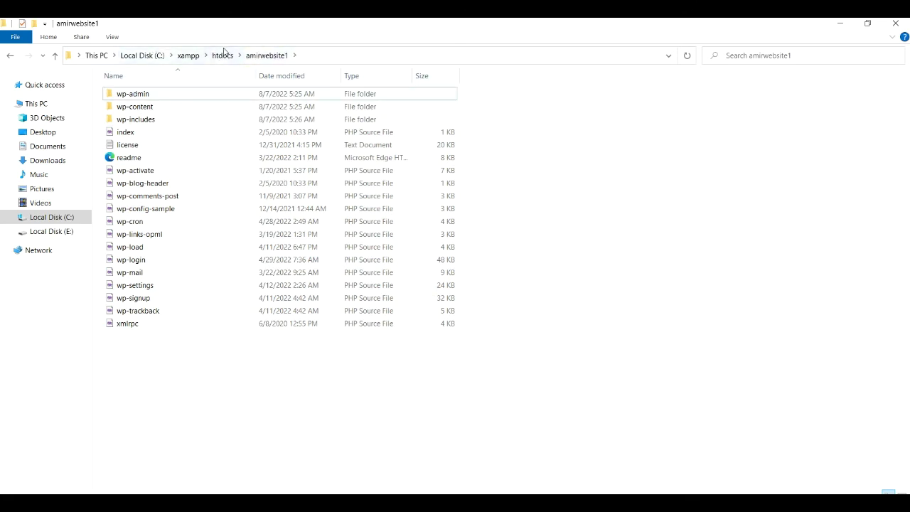
click(222, 54)
right_click(188, 93)
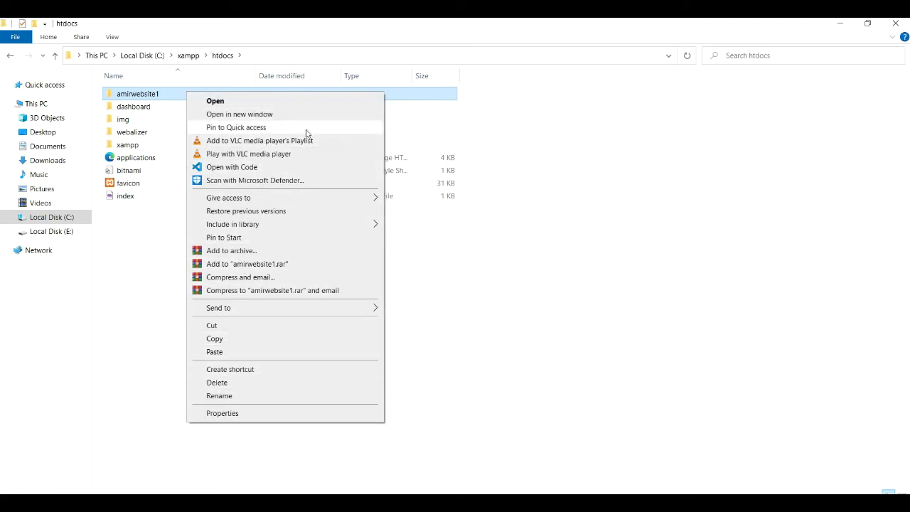
click(172, 94)
double_click(172, 94)
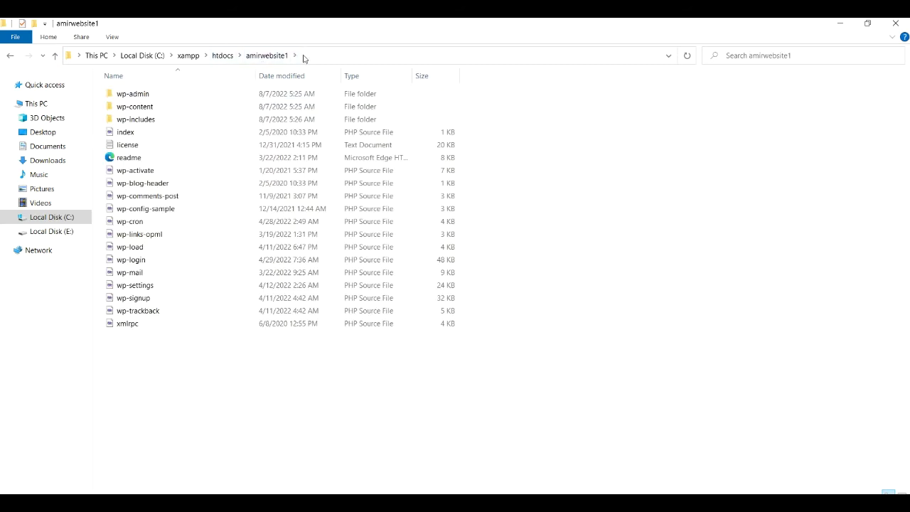
Step: Copy the amirwebsite1 folder address and return to the phpMyAdmin browser window
right_click(287, 56)
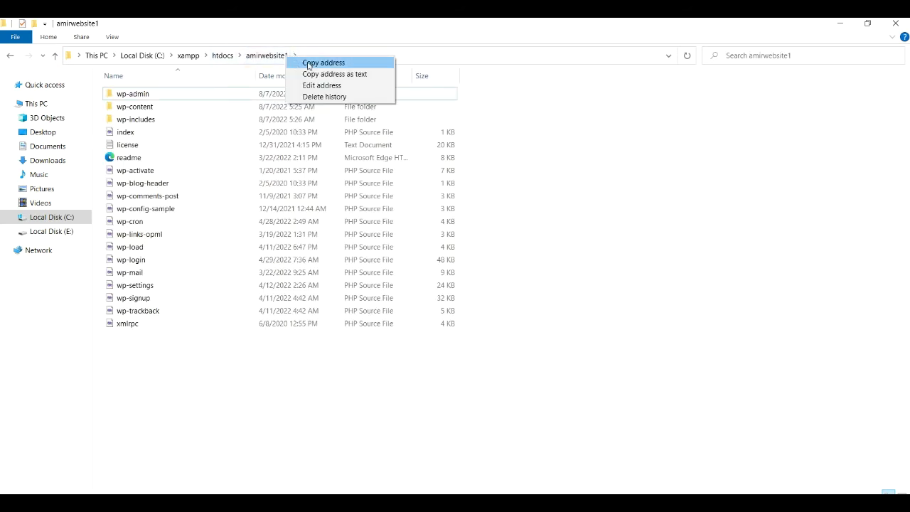
click(309, 64)
mouse_move(305, 504)
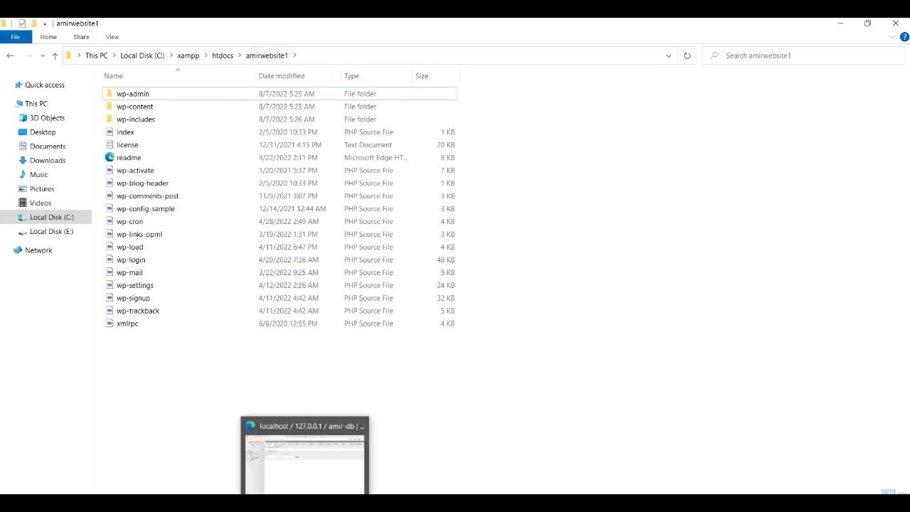
click(313, 486)
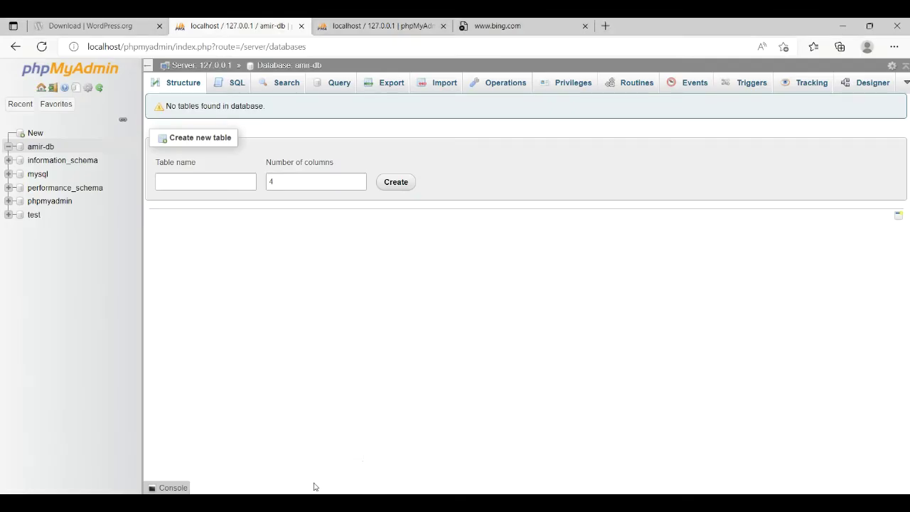
Step: Close the Bing tab and load localhost/amirwebsite1 in a new tab
middle_click(462, 27)
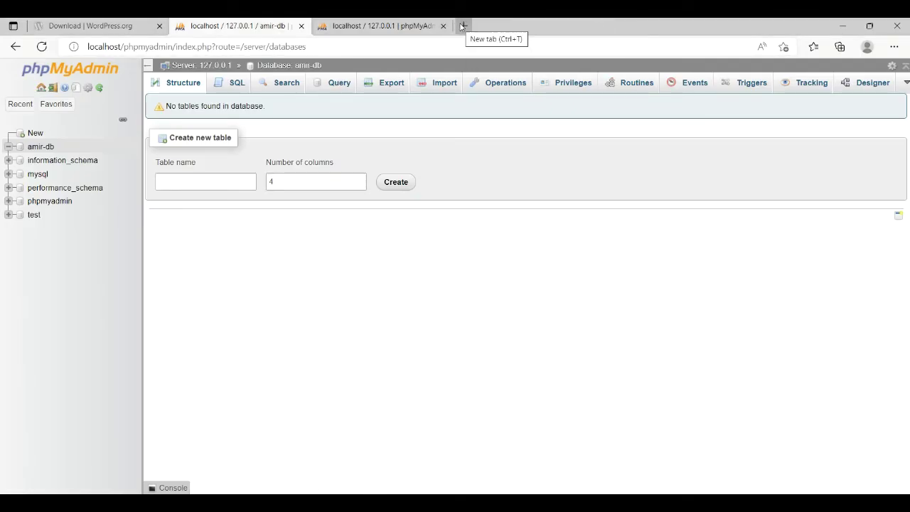
click(462, 26)
text(lo)
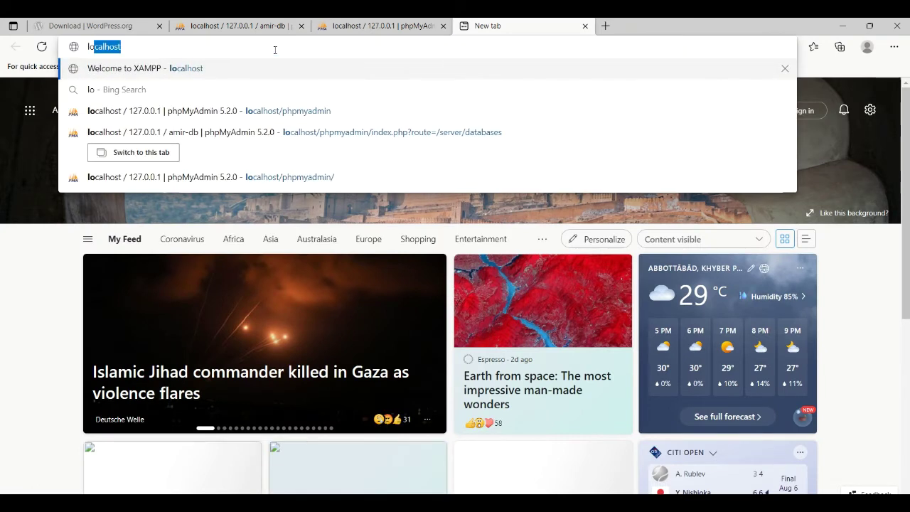
text(ch)
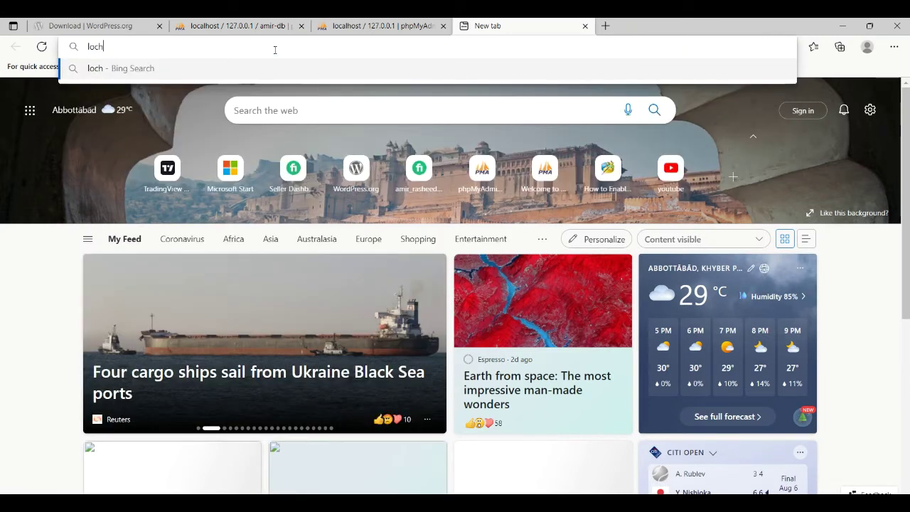
key(BackSpace)
text(alhos)
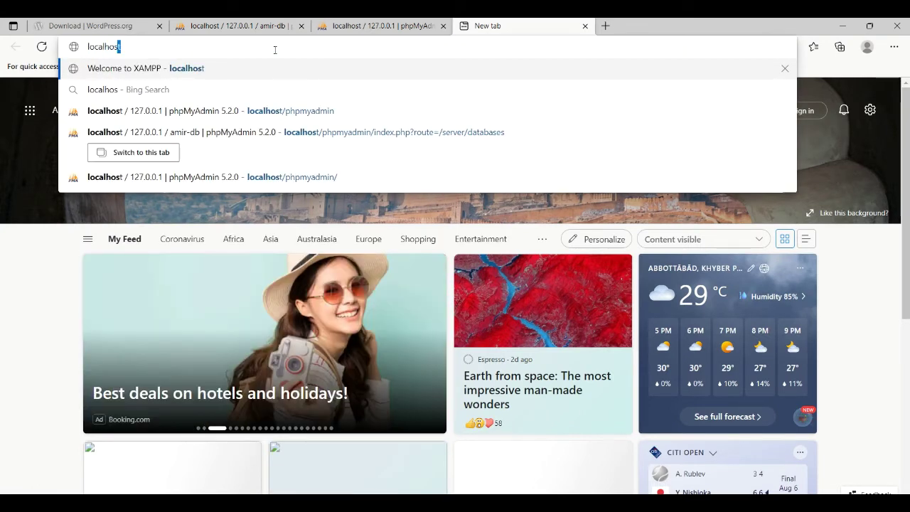
text(t/)
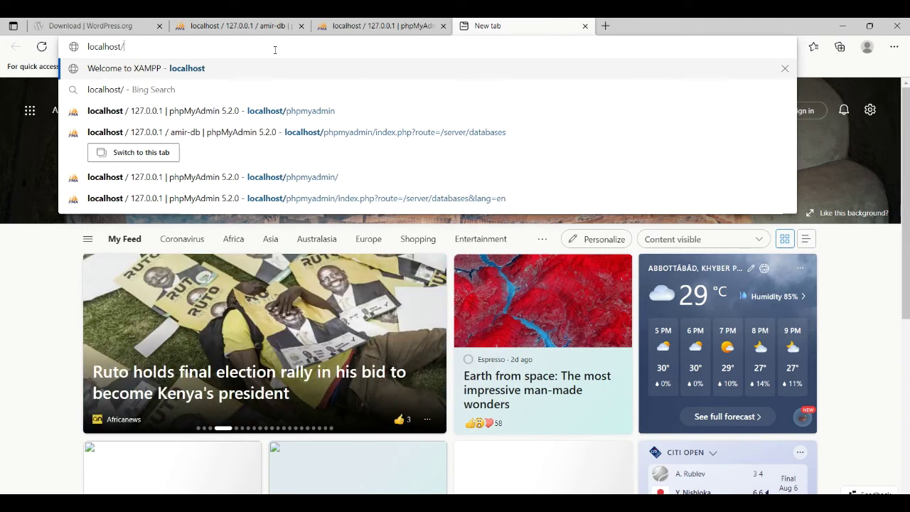
key(ctrl+v)
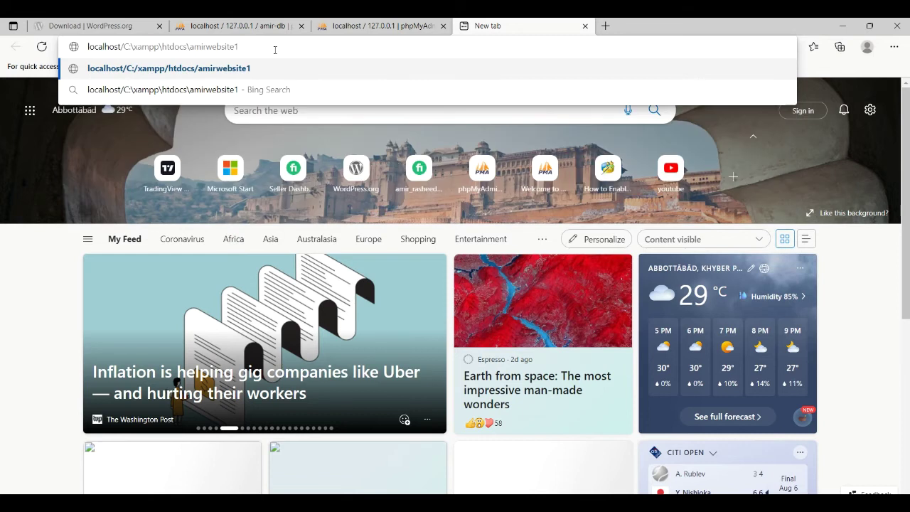
click(194, 47)
key(BackSpace)
key(BackSpace)
key(BackSpace)
key(BackSpace)
key(BackSpace)
key(BackSpace)
key(BackSpace)
key(BackSpace)
key(BackSpace)
key(BackSpace)
key(BackSpace)
key(BackSpace)
key(BackSpace)
key(BackSpace)
key(BackSpace)
key(BackSpace)
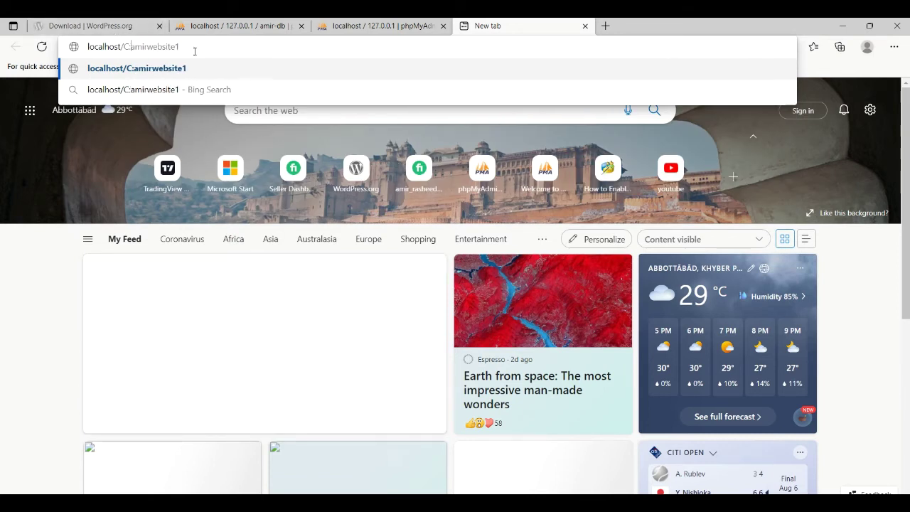
key(Return)
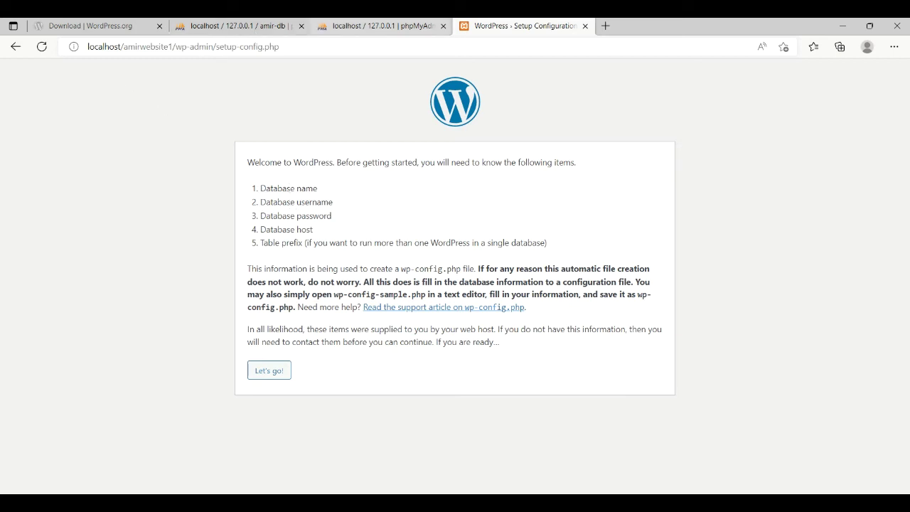
Step: Switch to the localhost / 127.0.0.1 / amir-db phpMyAdmin tab
click(234, 25)
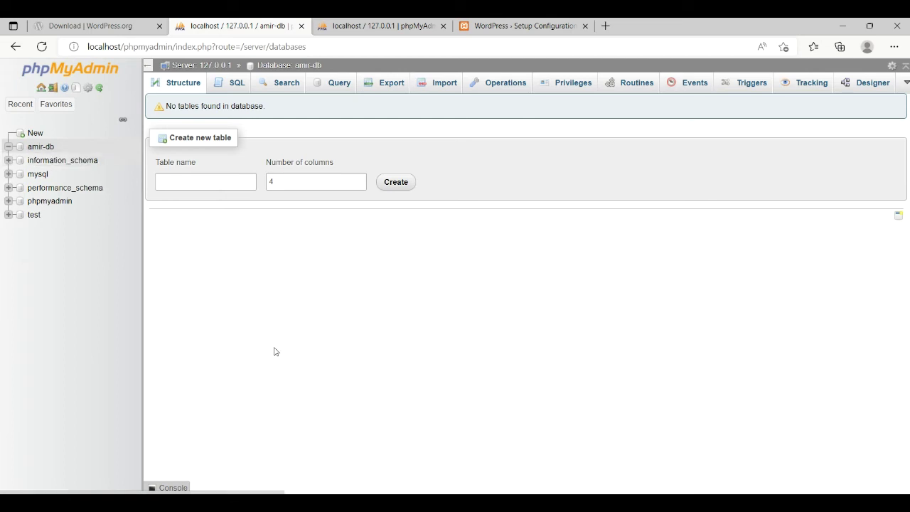
Step: Review the database host, user and password notes in Notepad, then open WordPress's database connection form
click(413, 448)
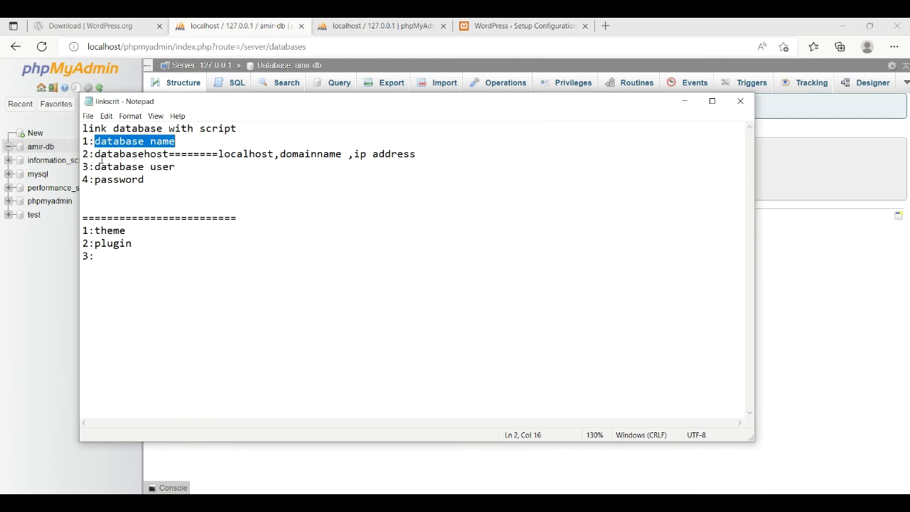
drag(100, 153, 138, 180)
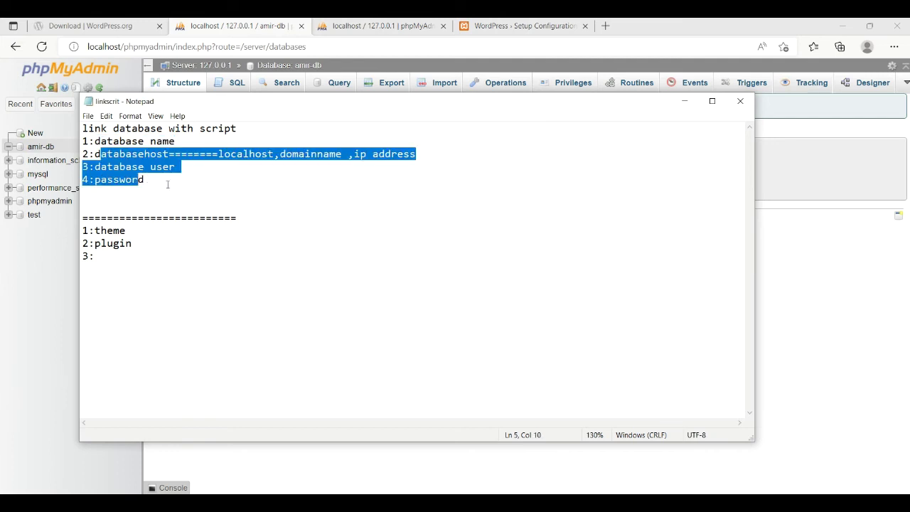
click(168, 184)
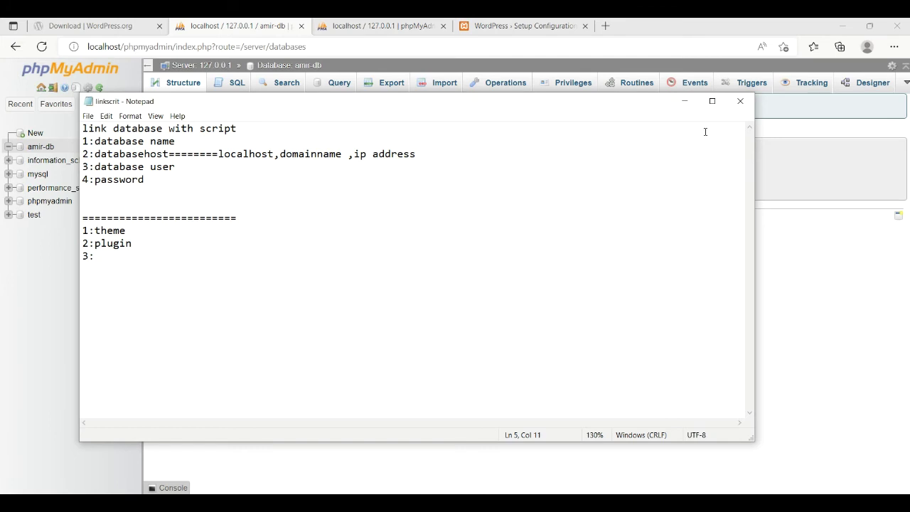
click(684, 101)
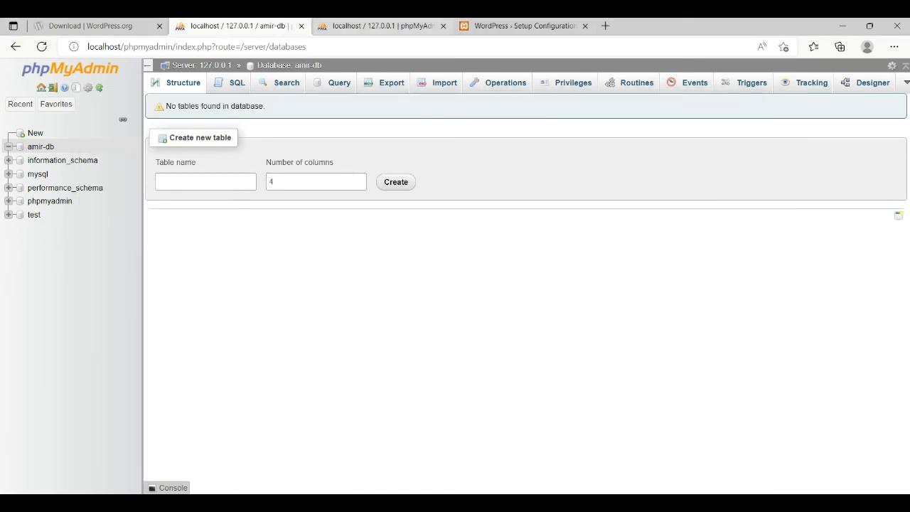
click(520, 26)
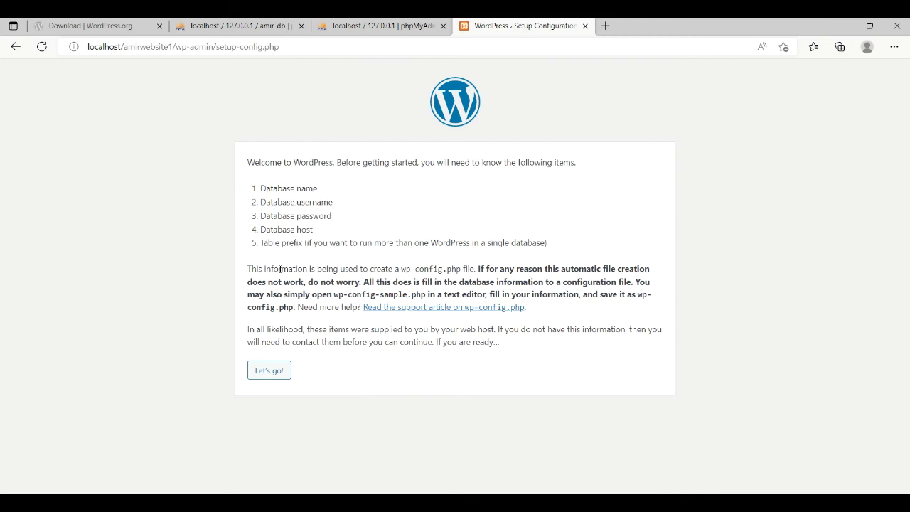
click(274, 381)
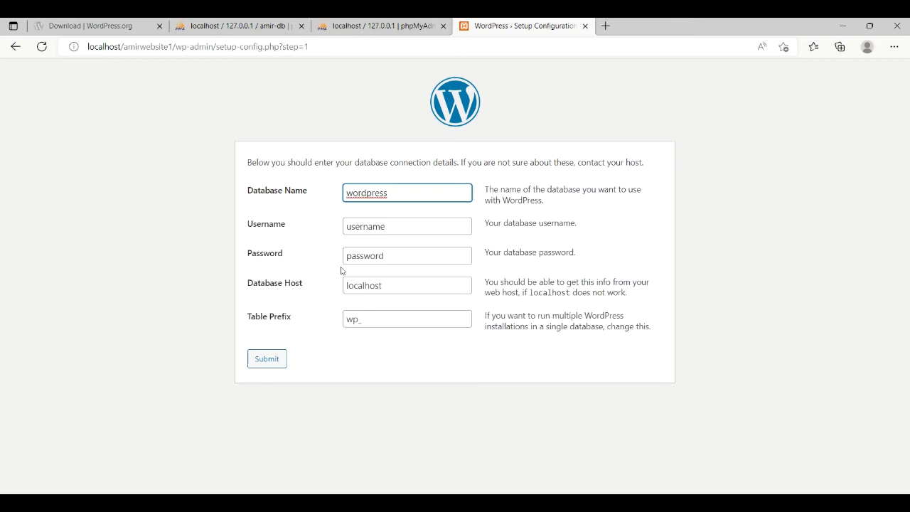
Step: Enter amir-db as the database name and check it against phpMyAdmin
text(ami)
key(BackSpace)
key(BackSpace)
key(BackSpace)
key(BackSpace)
key(BackSpace)
key(BackSpace)
key(BackSpace)
key(BackSpace)
key(BackSpace)
key(BackSpace)
key(BackSpace)
text(amir-db)
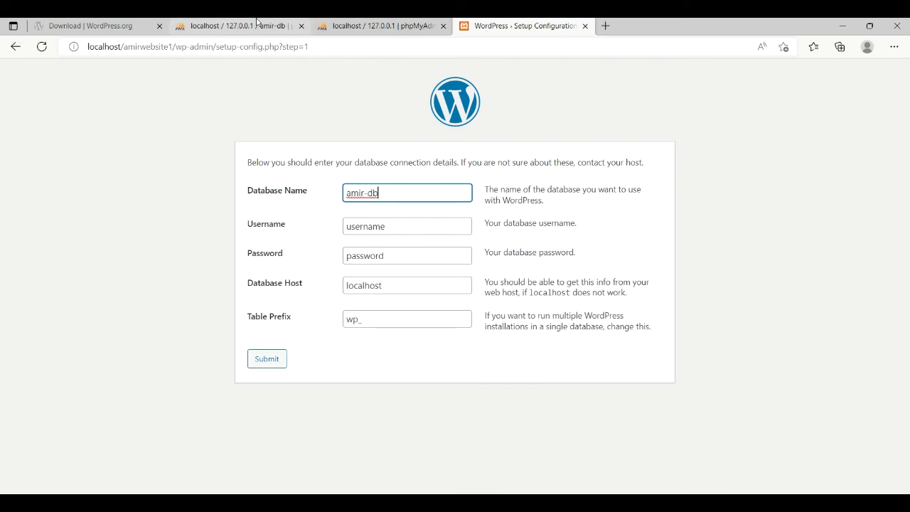
click(257, 25)
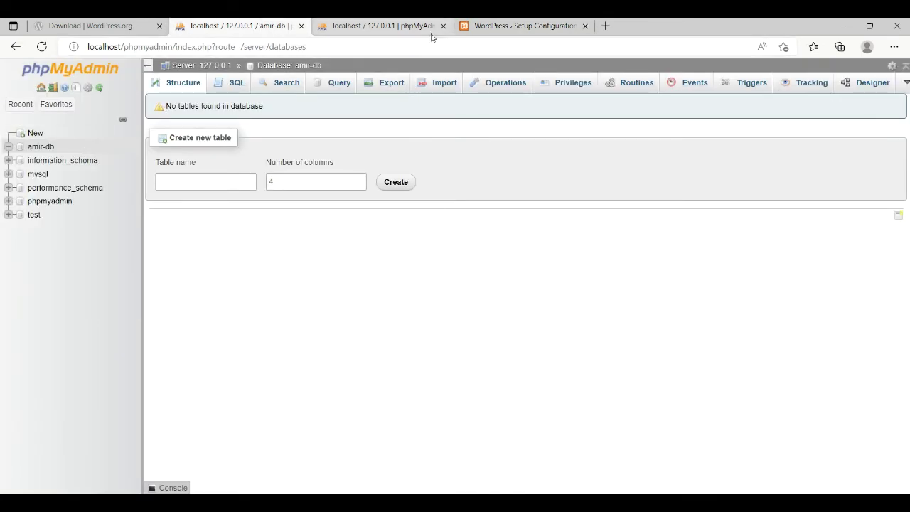
click(544, 26)
Step: Replace the default username, trying root and administrator before retyping root
click(397, 231)
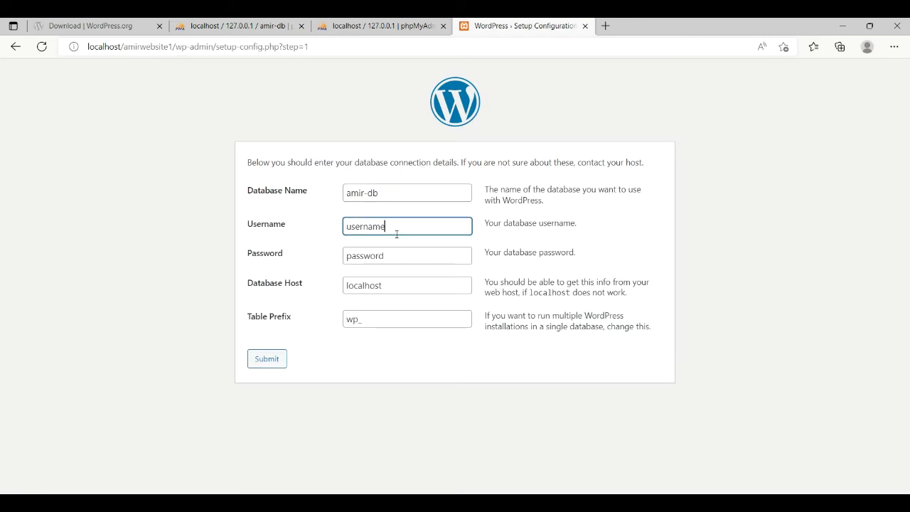
key(ctrl+a)
key(BackSpace)
text(root)
key(BackSpace)
key(BackSpace)
key(BackSpace)
key(BackSpace)
text(administrator)
key(BackSpace)
key(BackSpace)
key(BackSpace)
key(BackSpace)
key(BackSpace)
key(BackSpace)
key(BackSpace)
key(BackSpace)
key(BackSpace)
key(BackSpace)
key(BackSpace)
key(BackSpace)
text(root)
key(BackSpace)
key(BackSpace)
key(BackSpace)
Step: Re-enter database name amir-db and username root in the connection form
text(root)
click(382, 259)
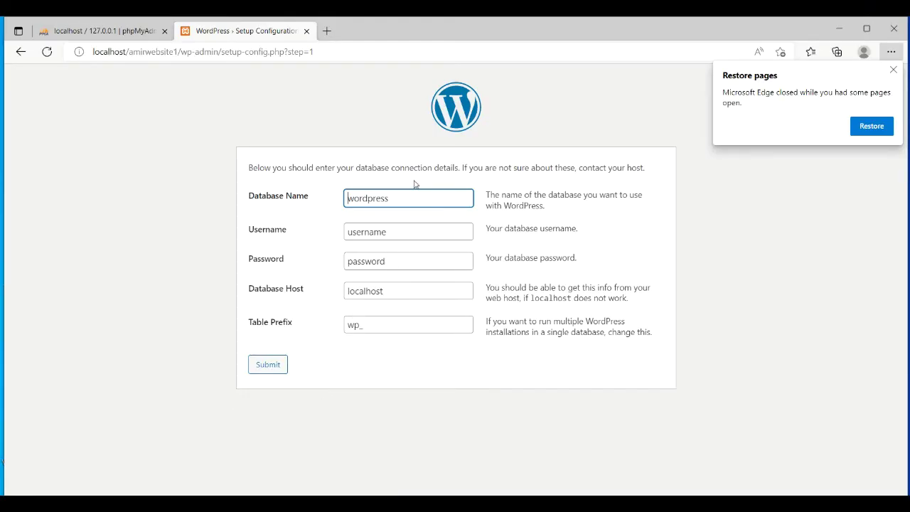
click(414, 193)
click(404, 199)
key(BackSpace)
key(BackSpace)
key(BackSpace)
key(BackSpace)
key(BackSpace)
key(BackSpace)
key(BackSpace)
key(BackSpace)
key(BackSpace)
text(amir-db)
click(396, 232)
key(BackSpace)
key(BackSpace)
key(BackSpace)
key(BackSpace)
key(BackSpace)
key(BackSpace)
key(BackSpace)
key(BackSpace)
text(root)
Step: Leave the password empty, set table prefix amir_, and submit the connection details
click(406, 258)
key(BackSpace)
key(BackSpace)
key(BackSpace)
key(BackSpace)
key(BackSpace)
key(BackSpace)
key(BackSpace)
key(BackSpace)
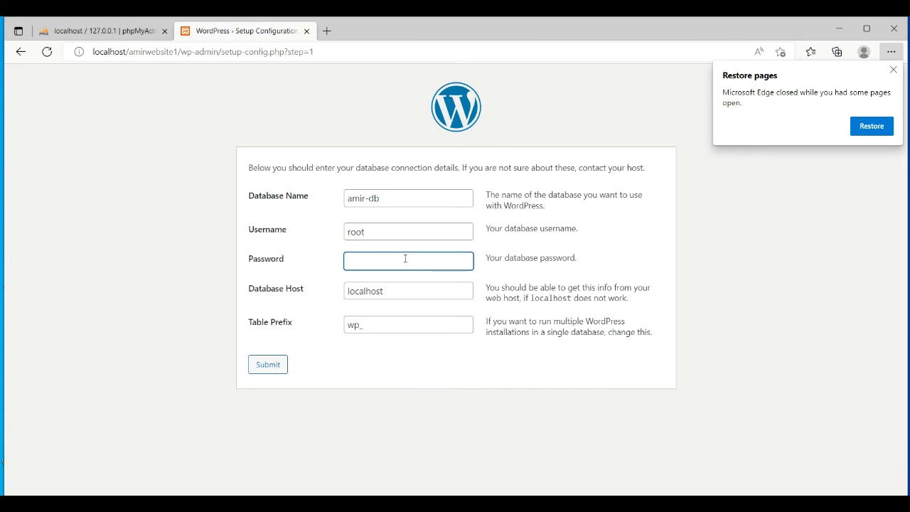
click(371, 329)
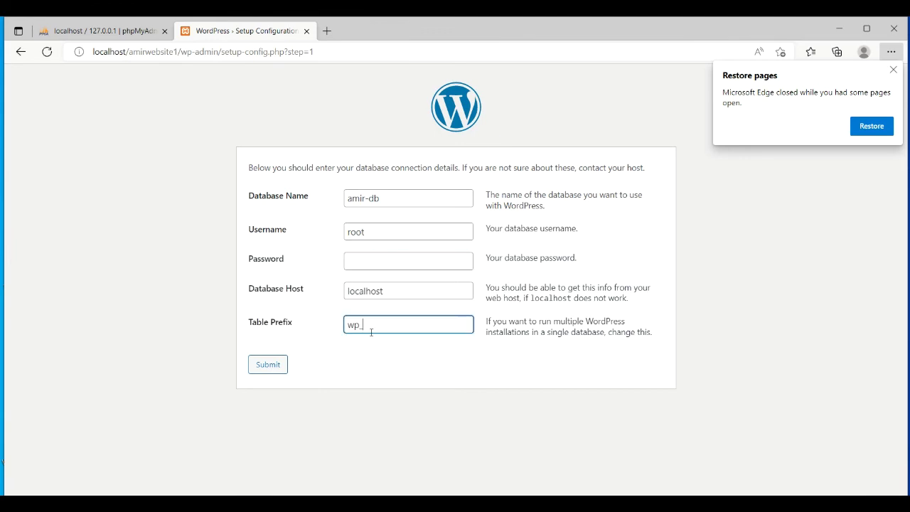
key(BackSpace)
key(BackSpace)
key(BackSpace)
text(amir)
click(277, 365)
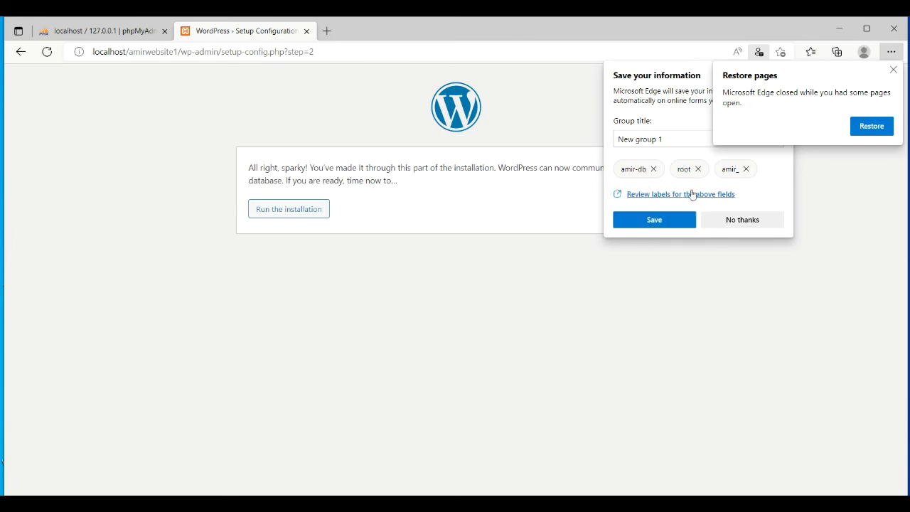
Step: Decline Edge's offer to save the form data and run the WordPress installation
click(729, 226)
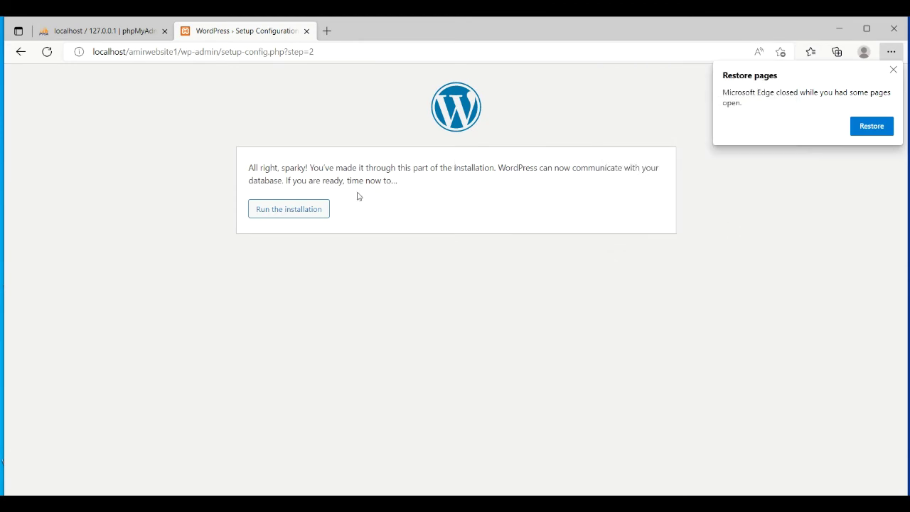
click(315, 210)
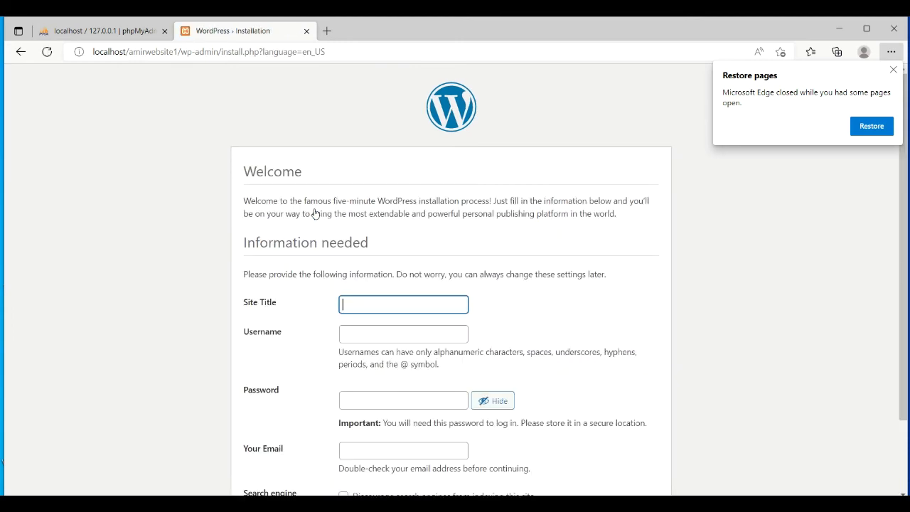
Step: Dismiss the restore-pages prompt and enter site title amir'swebsites with username admin
click(894, 70)
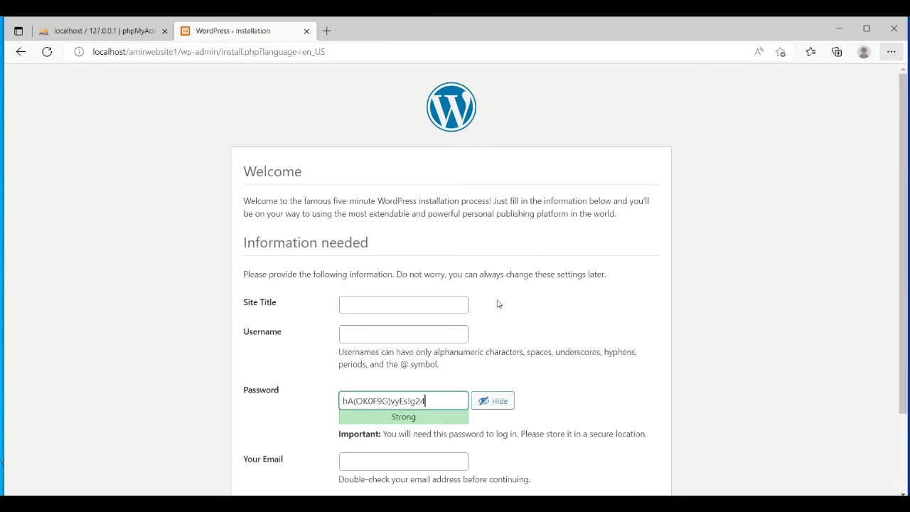
click(445, 308)
text(amir.)
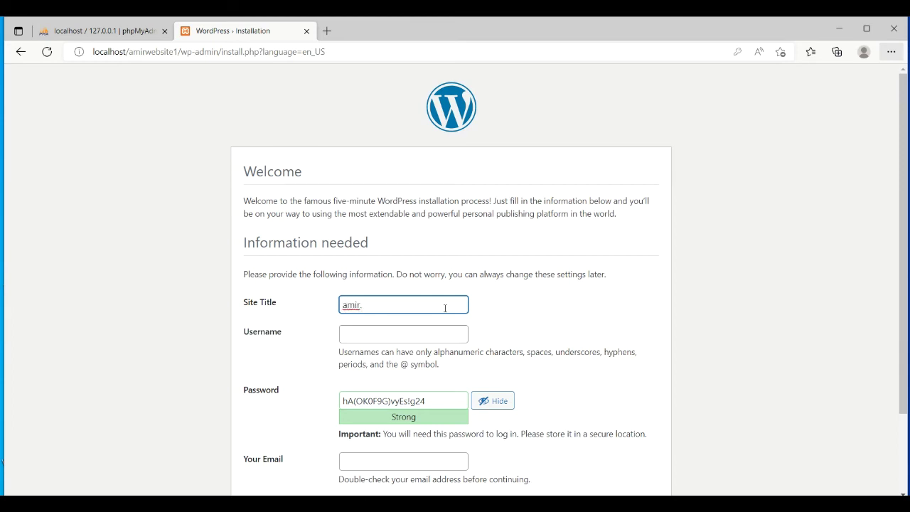
key(BackSpace)
text('swebsites)
click(401, 334)
text(admin)
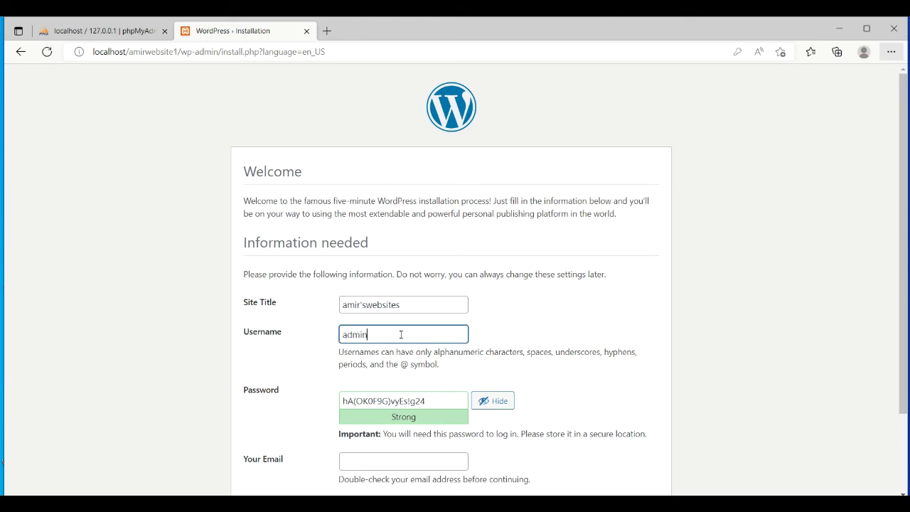
Step: Replace the generated password with a simple one and confirm use of a weak password
click(432, 403)
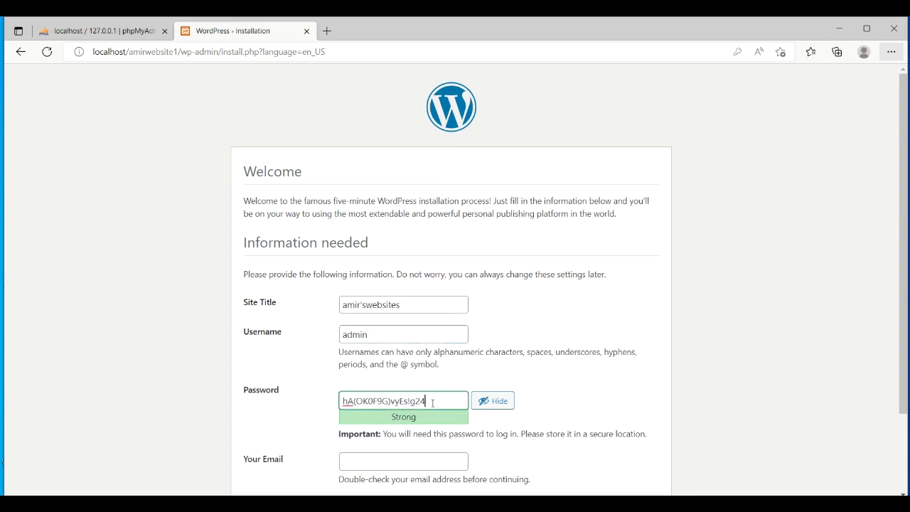
drag(432, 403, 348, 402)
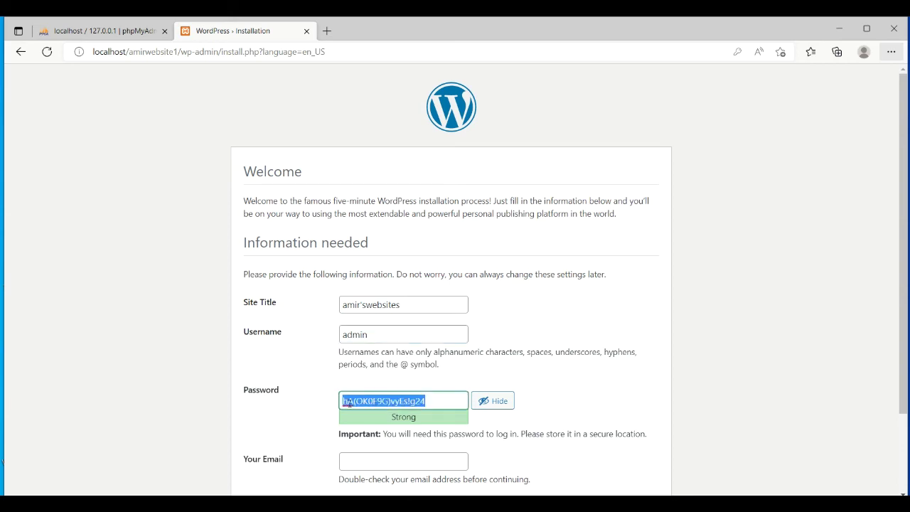
key(BackSpace)
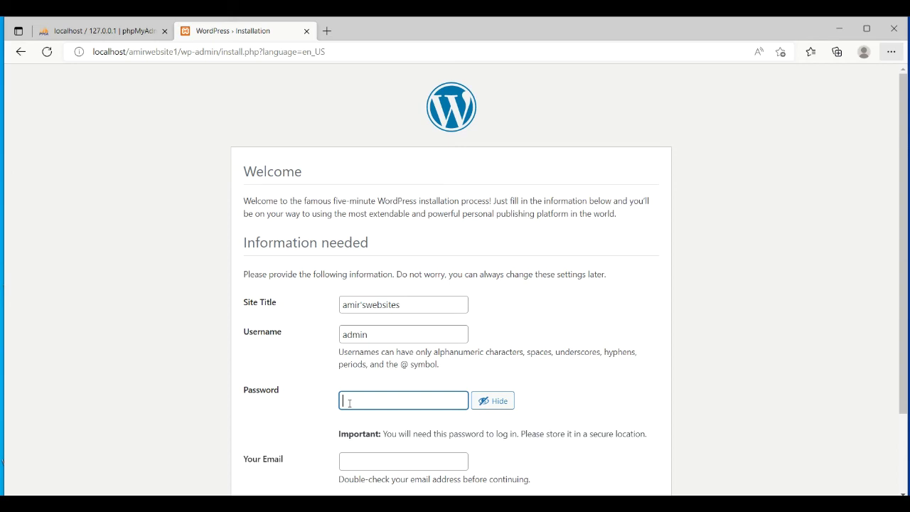
text(admin)
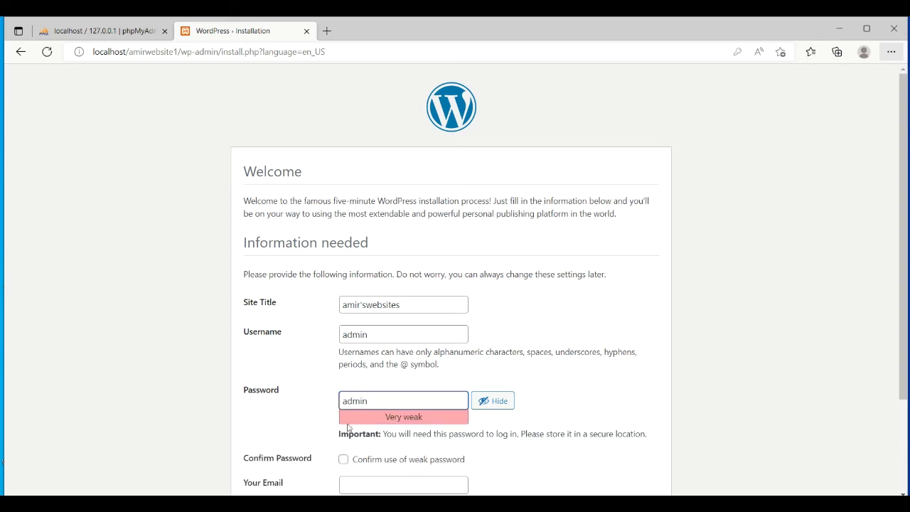
click(345, 459)
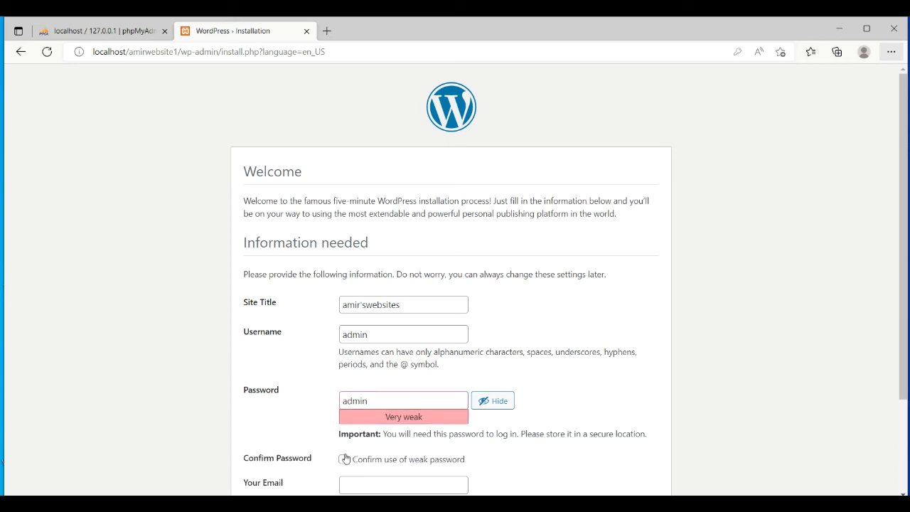
click(344, 459)
Step: Adjust the simple password, adding then removing a trailing character while toggling its visibility
drag(906, 145, 907, 210)
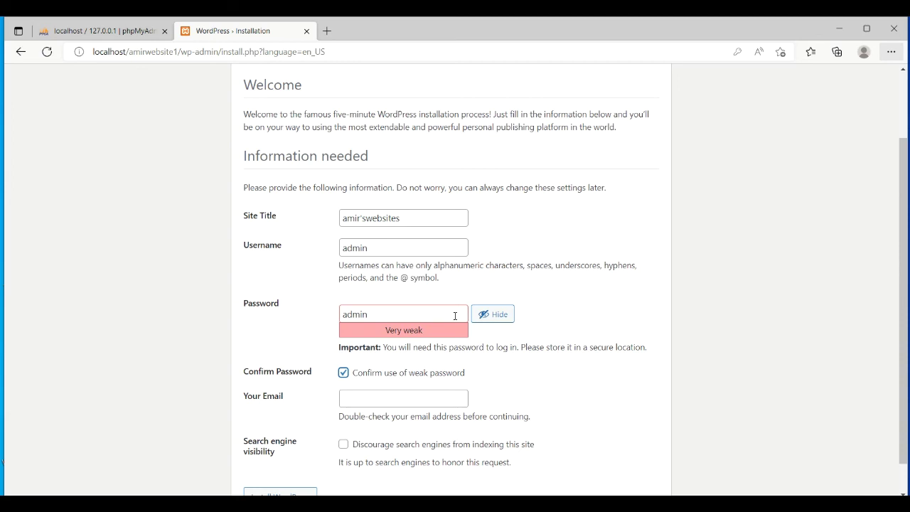
click(493, 314)
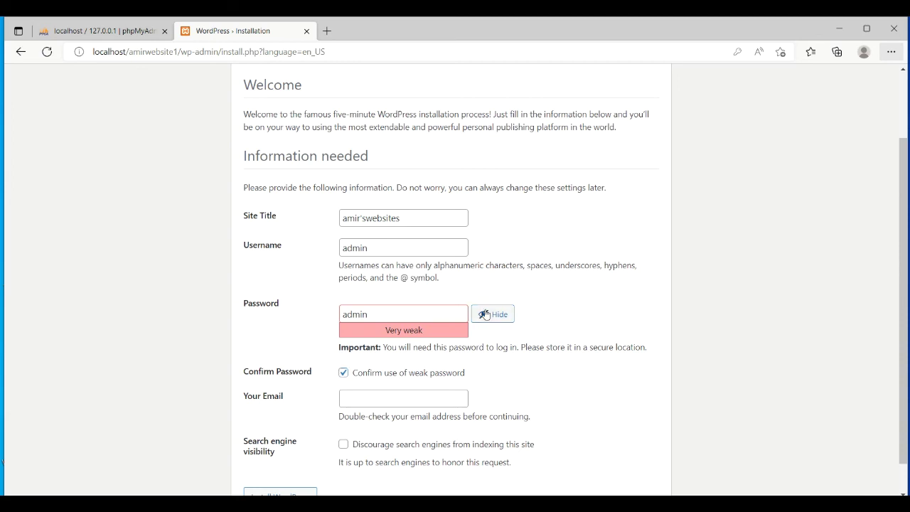
click(390, 318)
text(1)
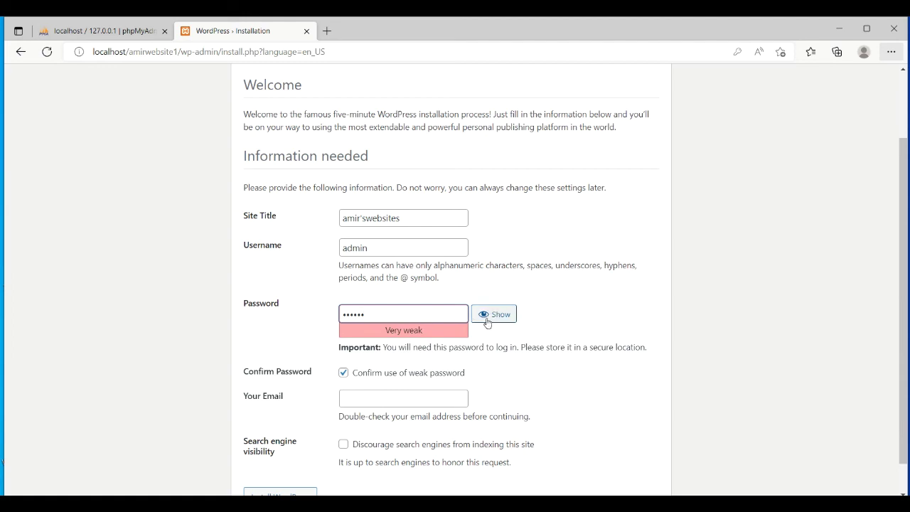
click(486, 317)
click(385, 320)
key(BackSpace)
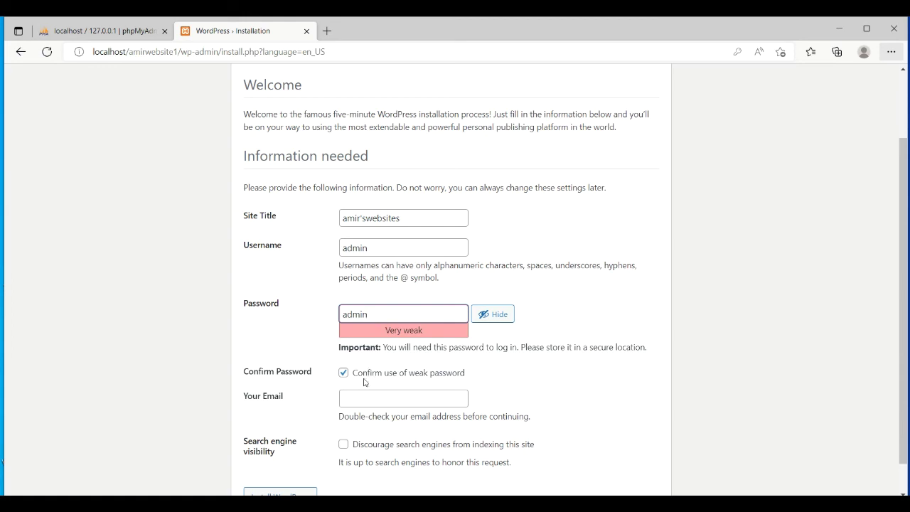
Step: Enter the administrator's e-mail address and launch Install WordPress
click(374, 396)
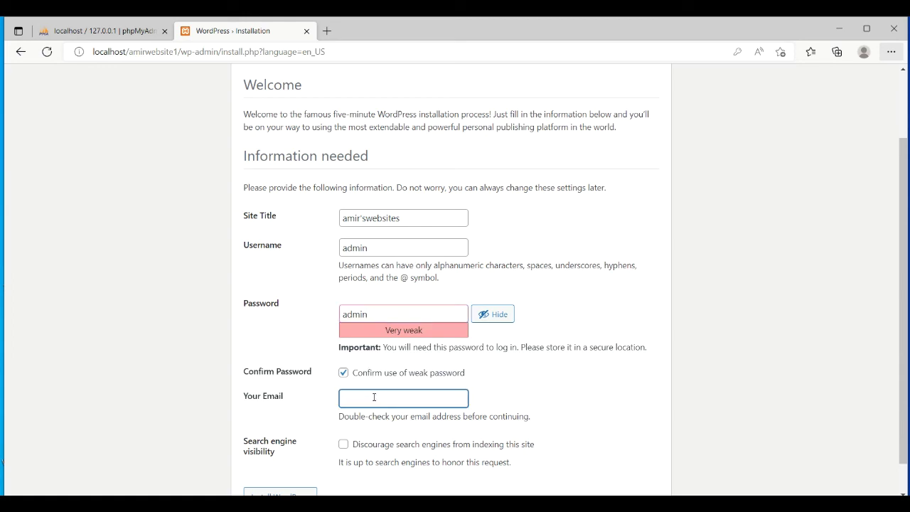
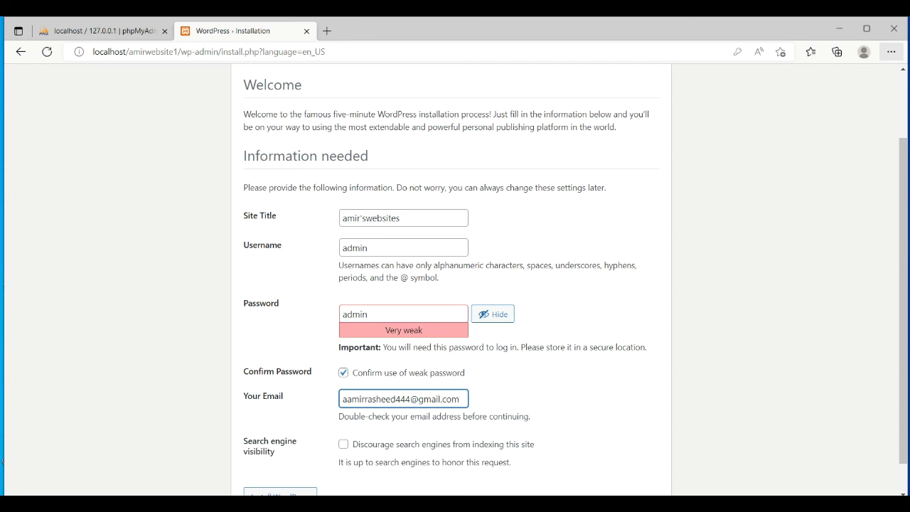
scroll(906, 168, down, 1)
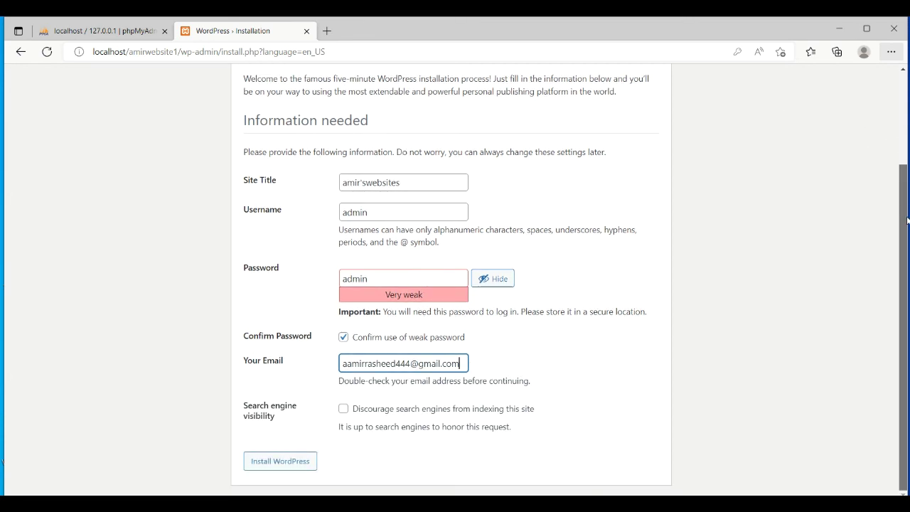
click(290, 468)
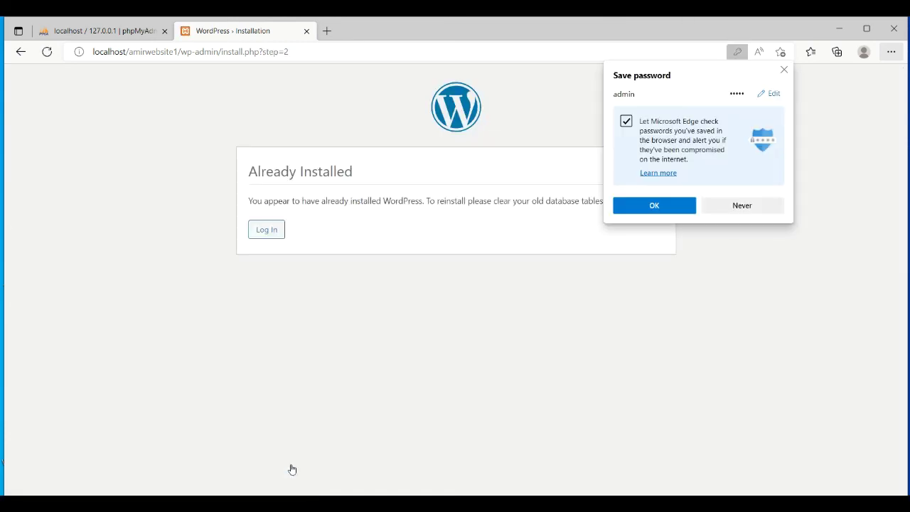
Step: Choose Never on Edge's save-password popup after the installation finishes
click(746, 209)
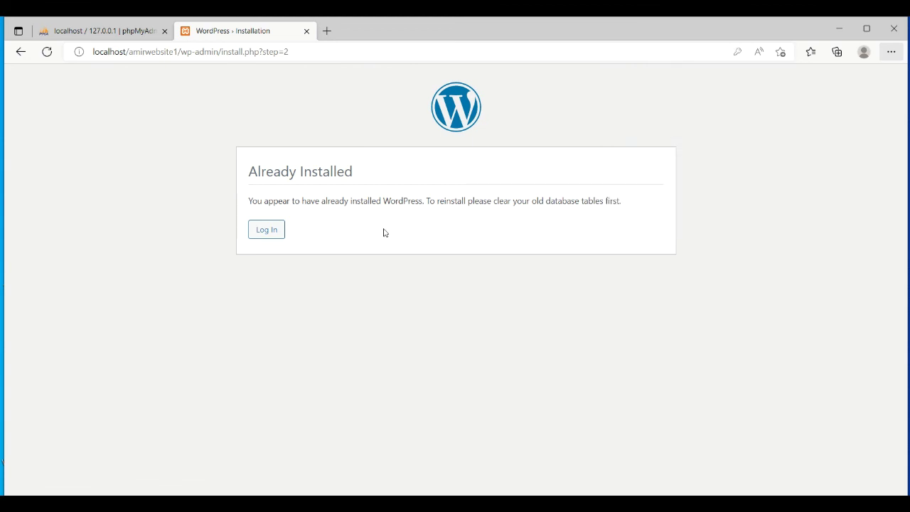
Step: Log in to amir'swebsites as admin with the chosen password
click(265, 235)
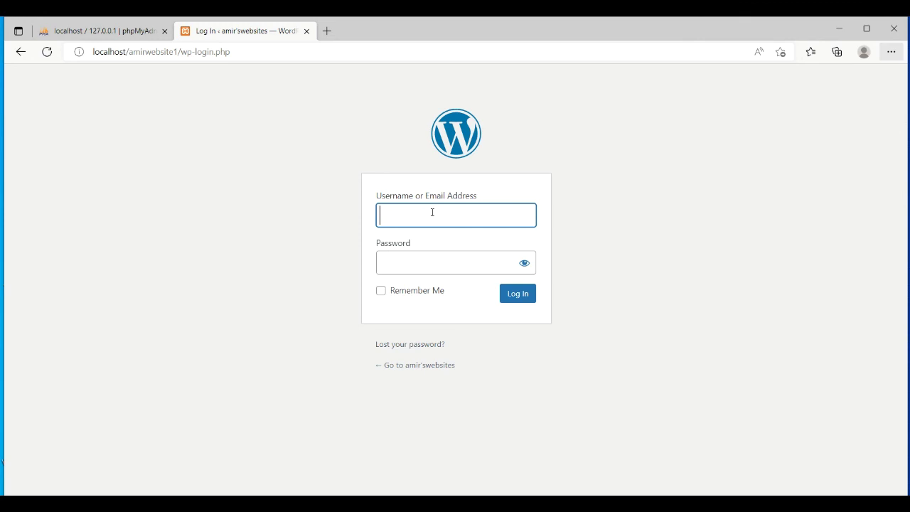
text(a)
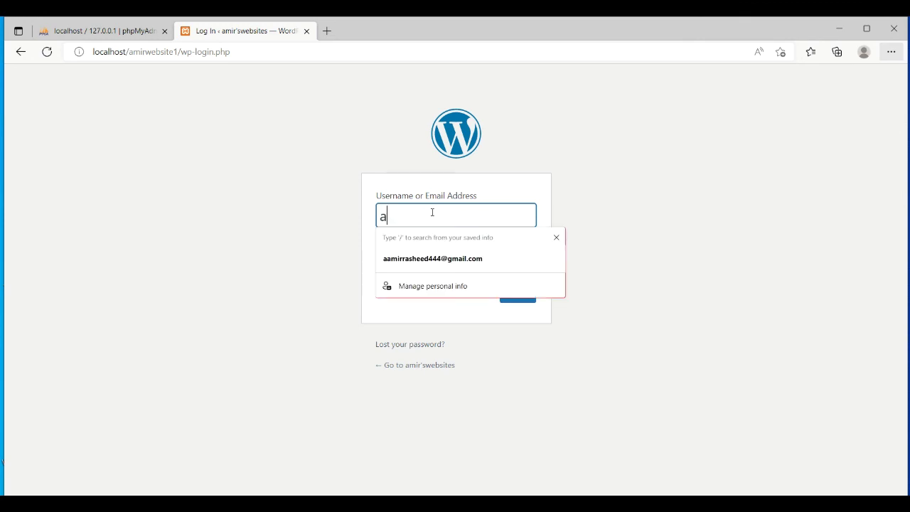
text(dmin)
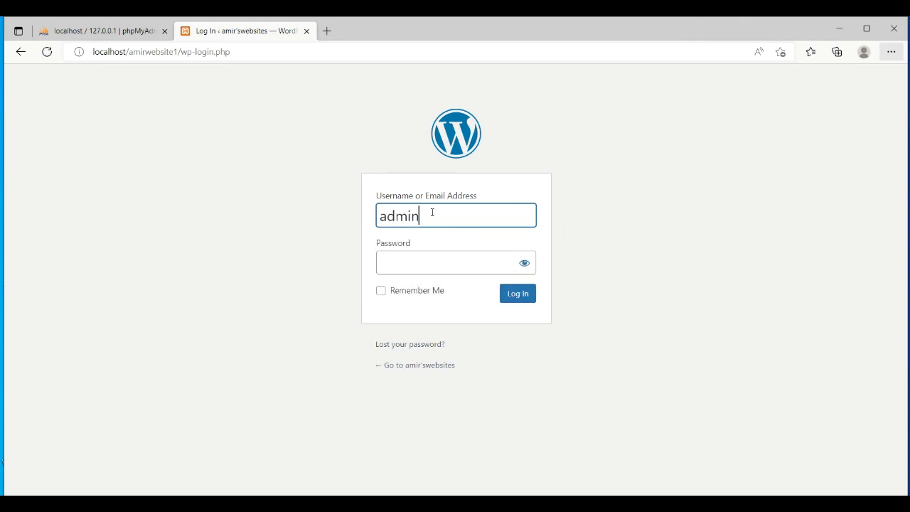
click(412, 263)
text(admin)
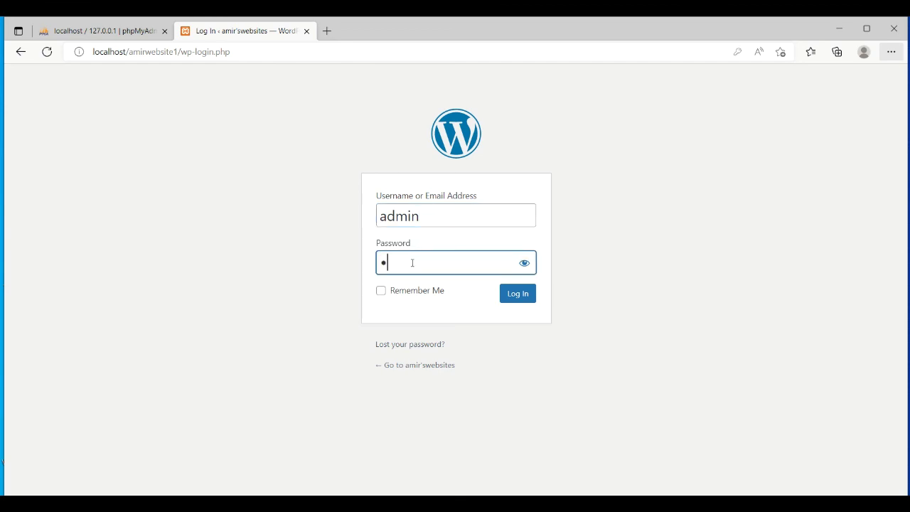
click(525, 294)
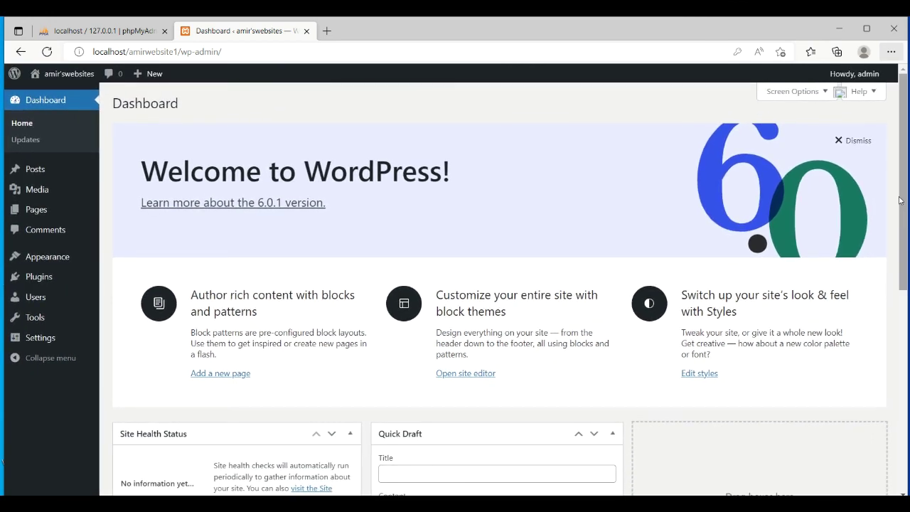
Step: Visit the amir'swebsites front page with its Hello world! post, then return to the Dashboard tab
mouse_move(905, 185)
mouse_down()
mouse_move(901, 372)
mouse_move(888, 183)
mouse_up()
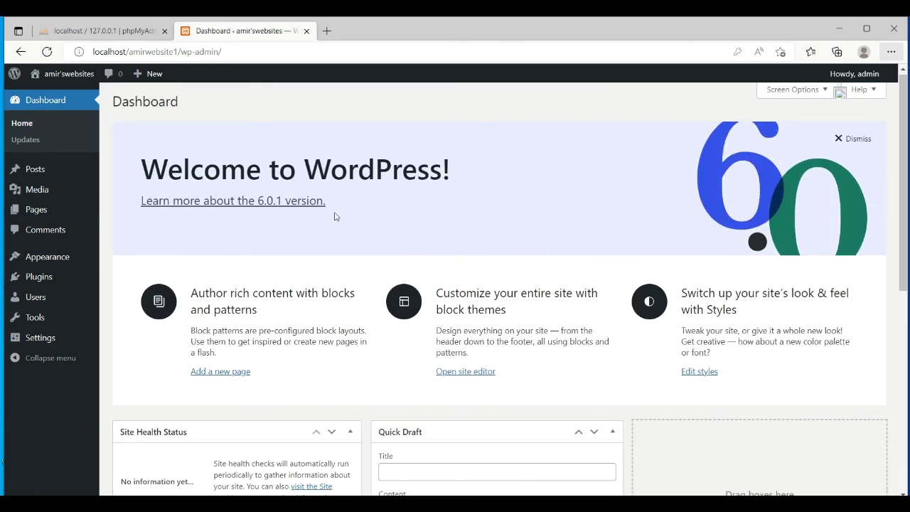
ctrl+shift+click(45, 99)
ctrl+shift+click(45, 99)
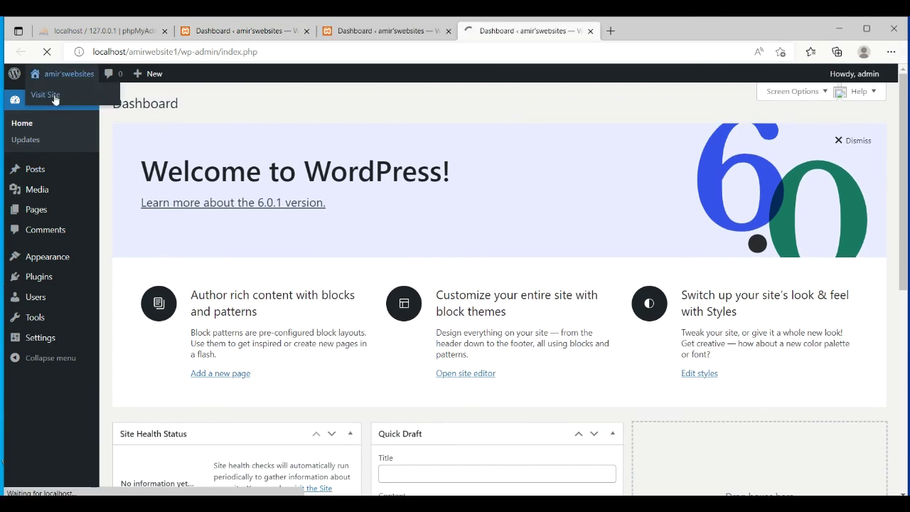
click(54, 100)
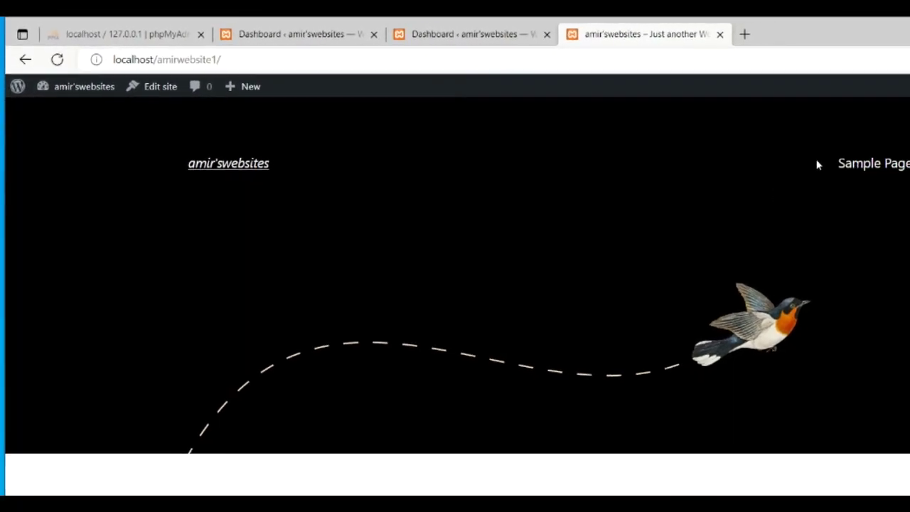
mouse_move(905, 136)
mouse_down()
mouse_move(901, 270)
mouse_move(900, 135)
mouse_up()
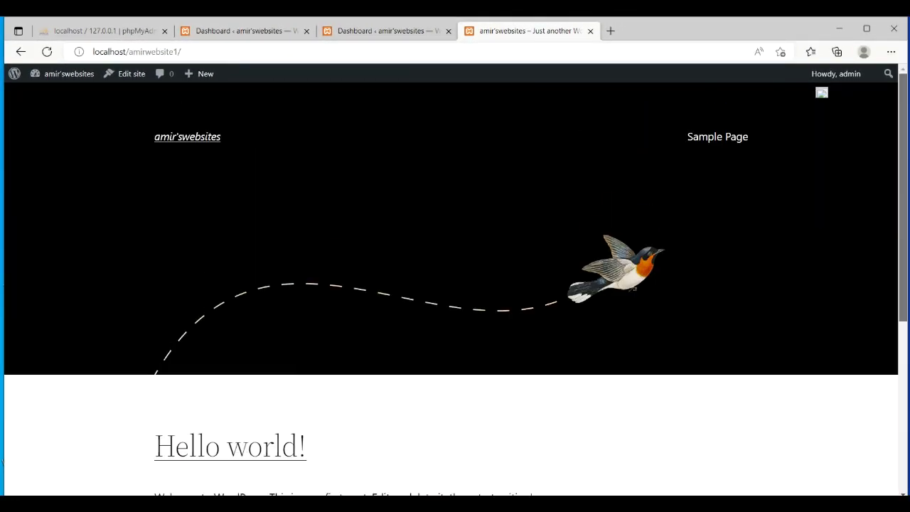
click(386, 29)
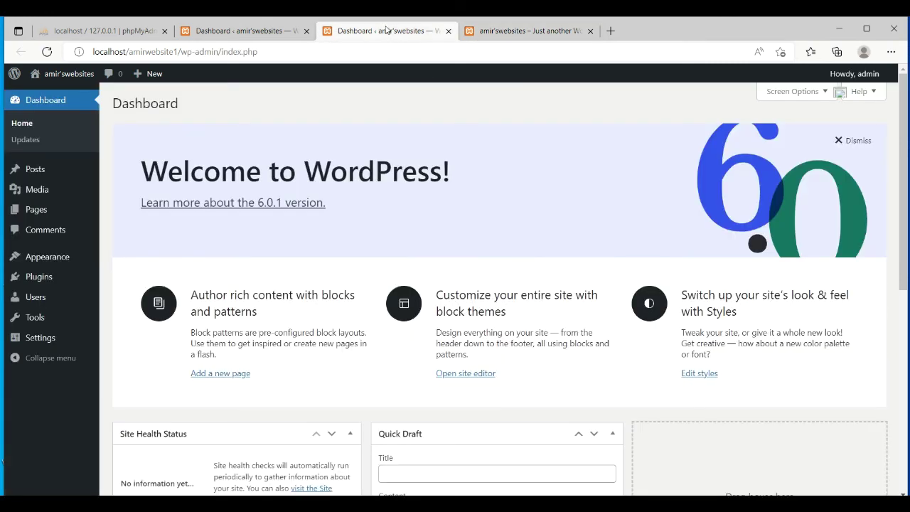